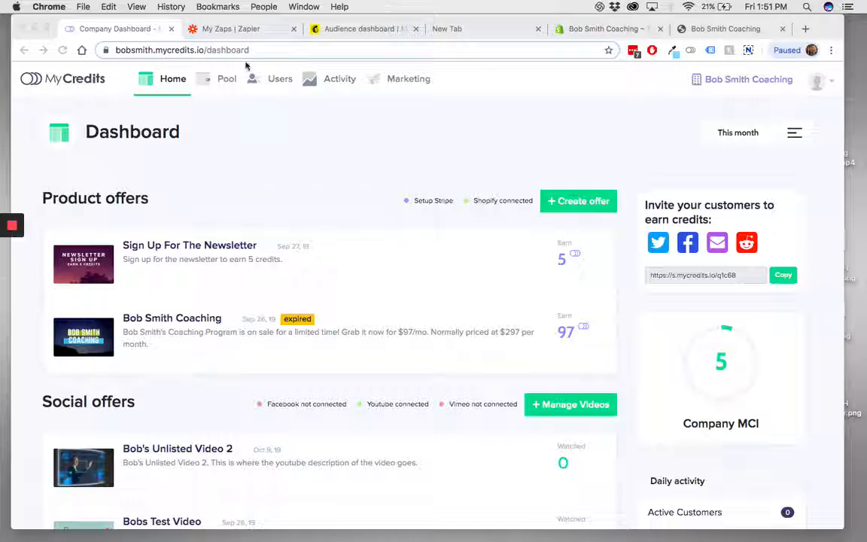
# Look over the existing Zaps in Zapier, the blank product offer form in MyCredits and the Shopify store's newsletter sign-up
pyautogui.click(220, 27)
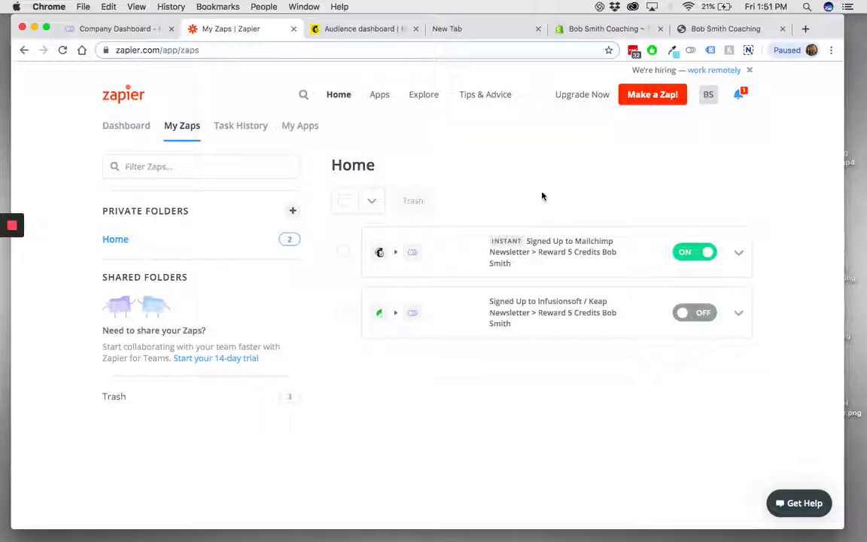
pyautogui.click(113, 29)
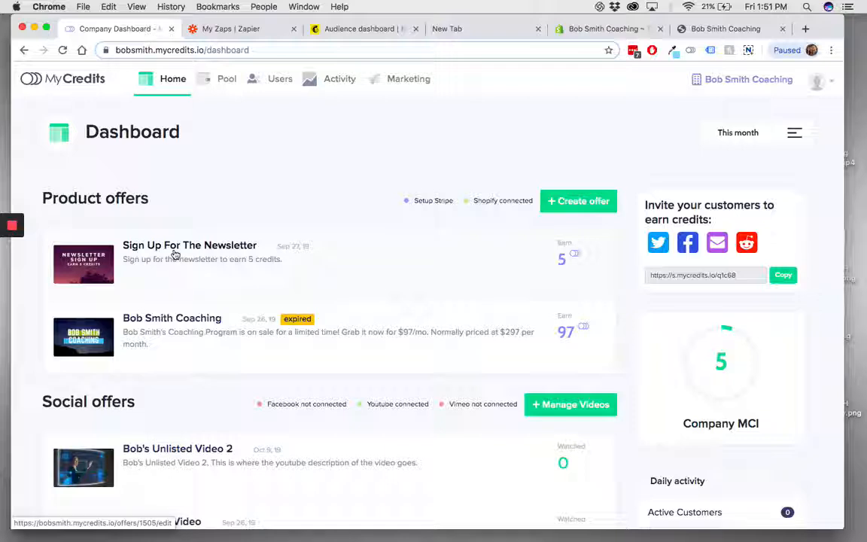
pyautogui.click(584, 206)
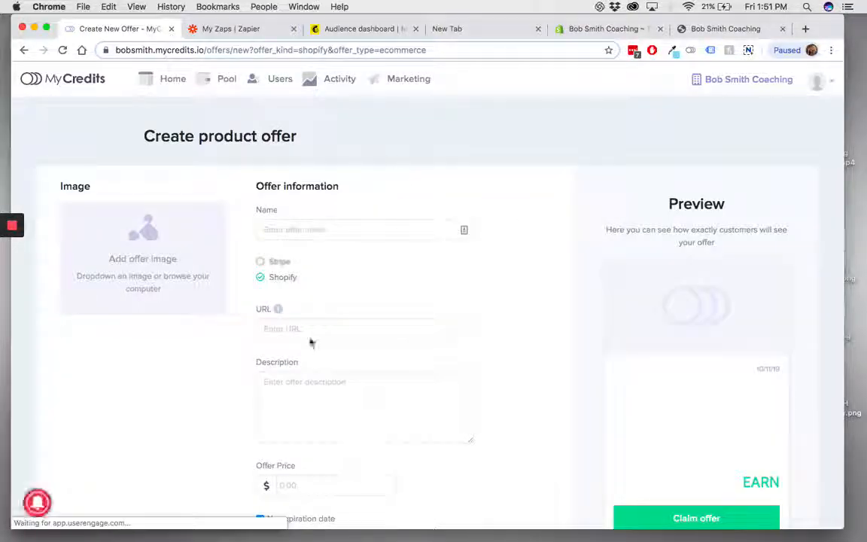
pyautogui.click(304, 329)
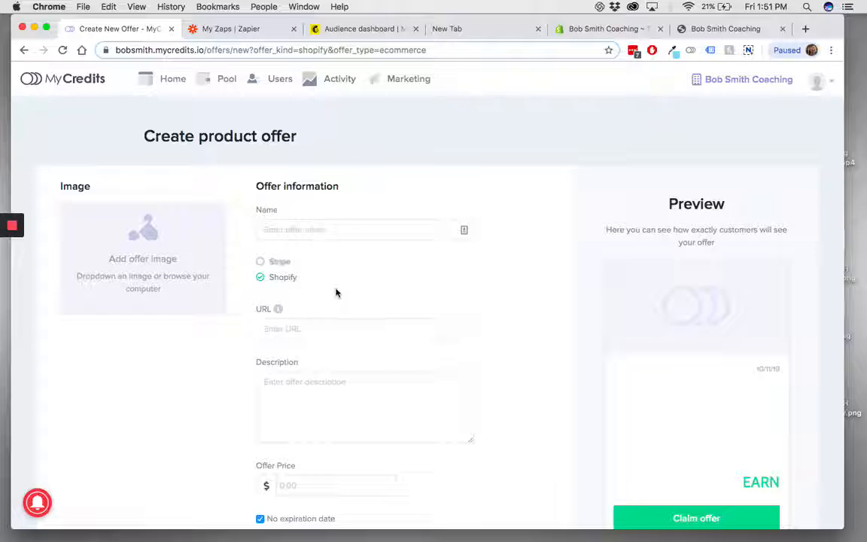
pyautogui.click(708, 29)
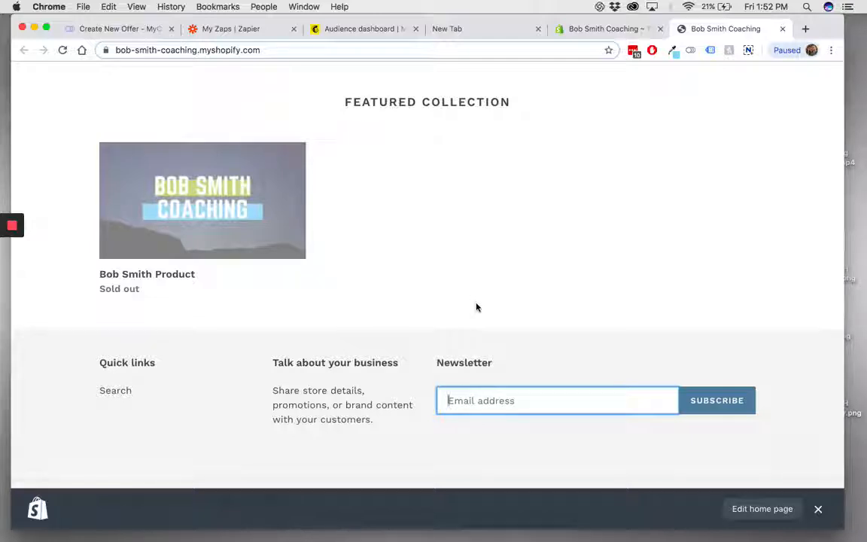
pyautogui.click(143, 29)
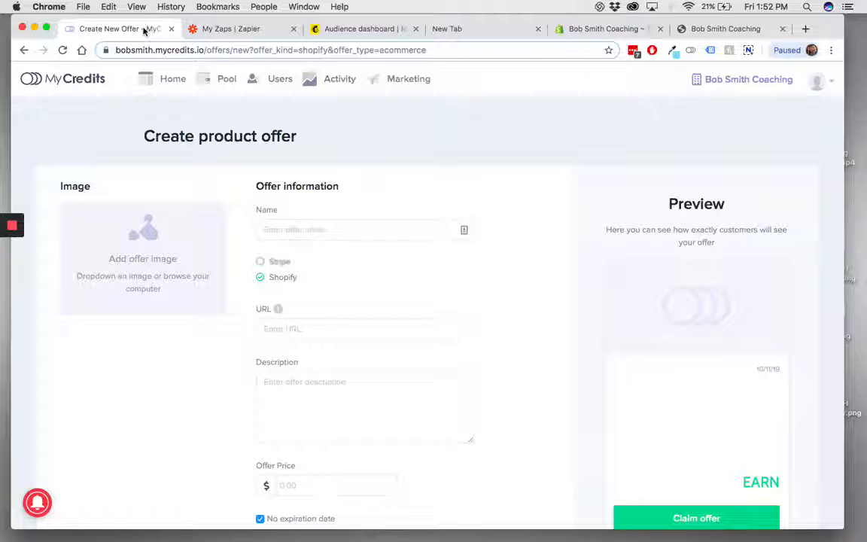
# Open the "Sign Up For The Newsletter" offer for editing and review its name, URL and description
pyautogui.click(155, 80)
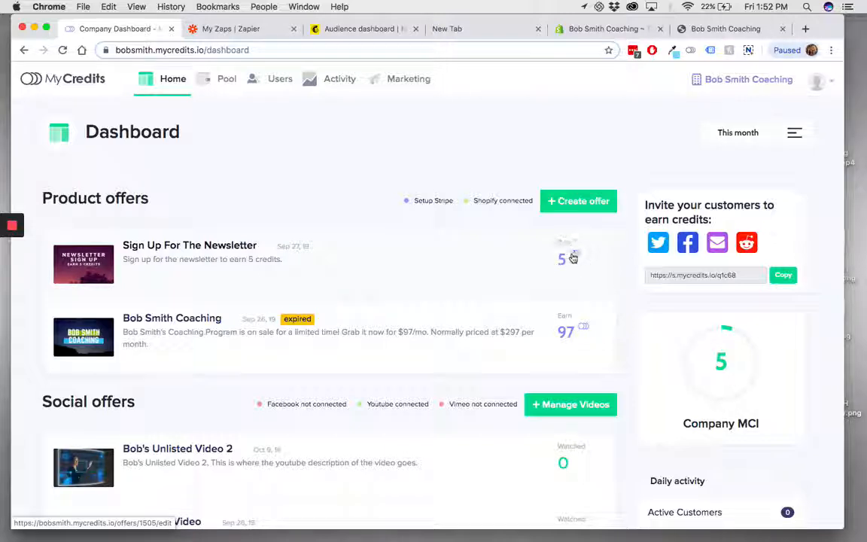
pyautogui.click(218, 246)
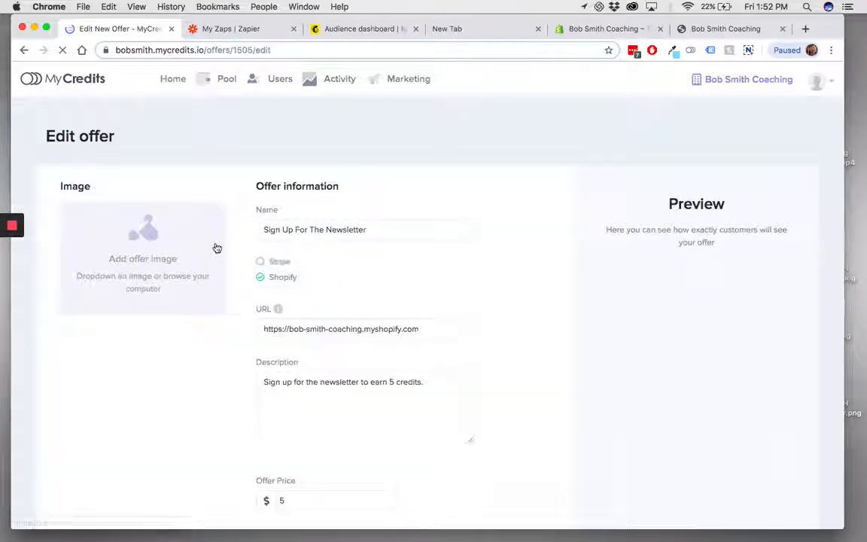
pyautogui.tripleClick(316, 228)
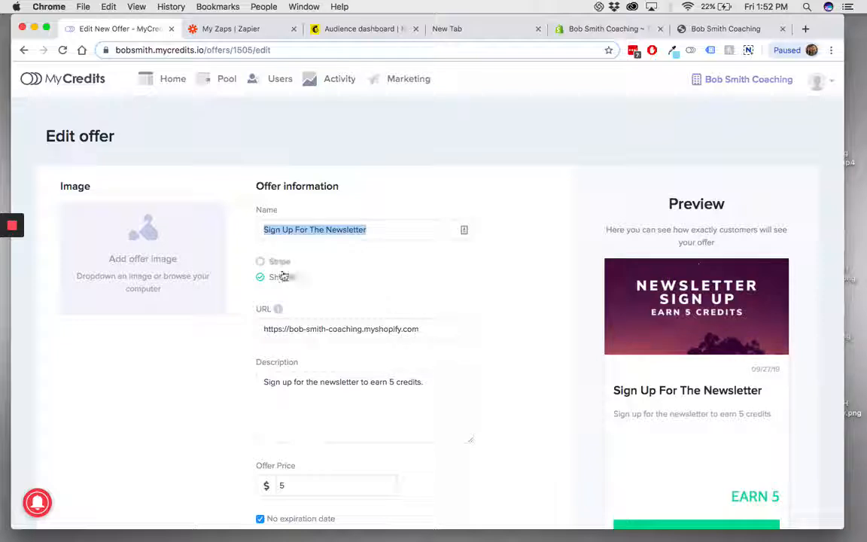
pyautogui.tripleClick(338, 329)
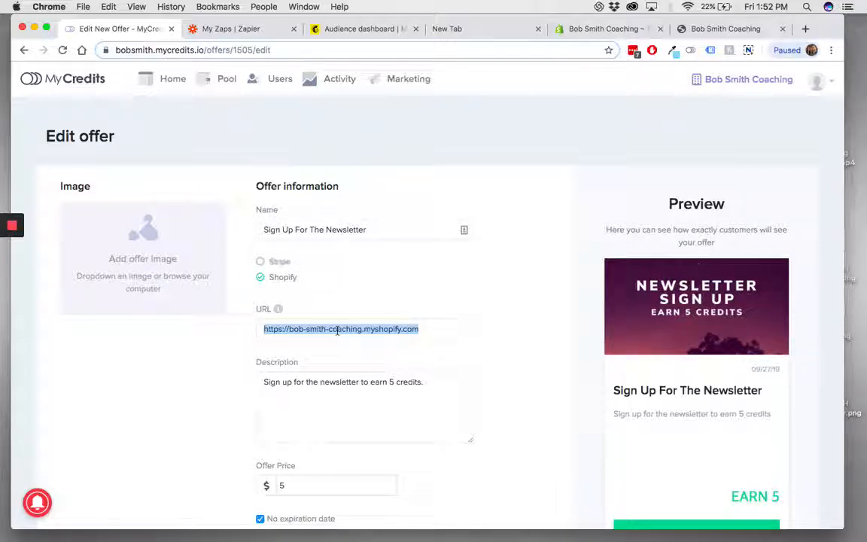
pyautogui.tripleClick(340, 330)
pyautogui.click(395, 329)
pyautogui.scroll(-1, 533, 345)
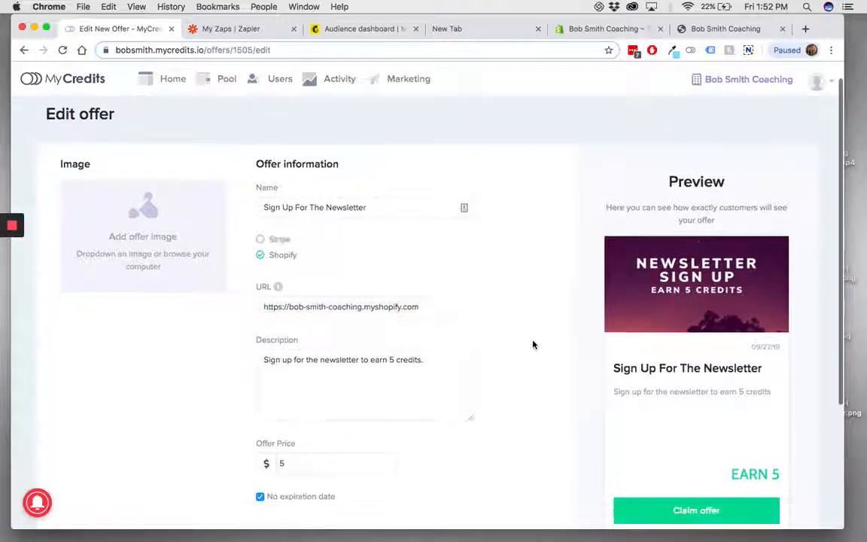
pyautogui.scroll(-1, 533, 345)
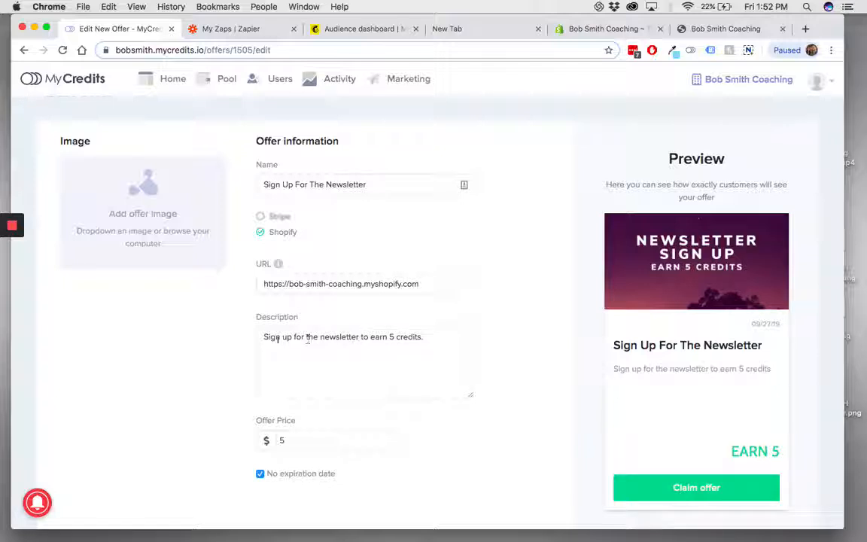
pyautogui.moveTo(278, 339); pyautogui.dragTo(430, 341)
pyautogui.click(410, 335)
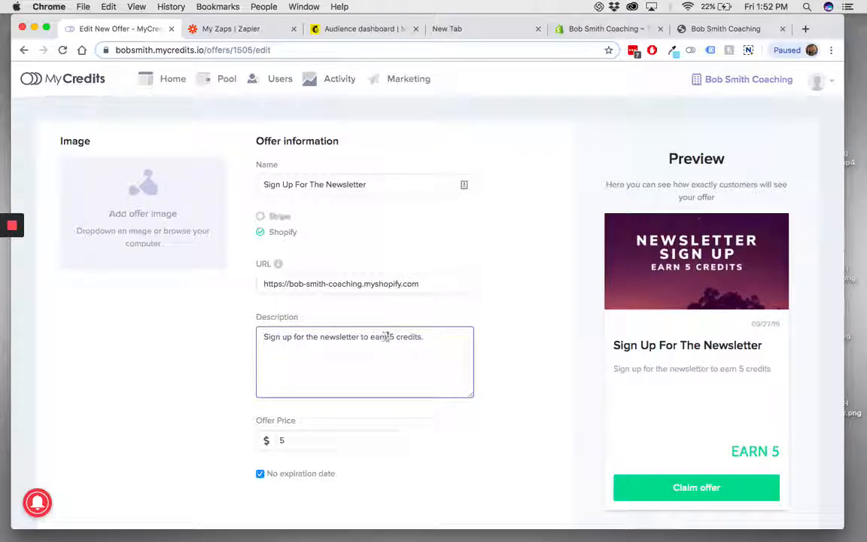
pyautogui.click(430, 337)
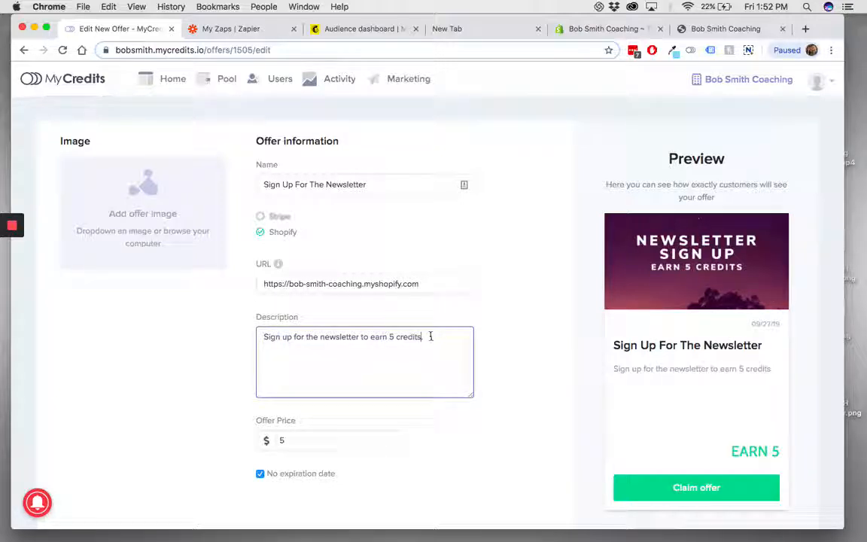
# Try an offer price of 10 for the newsletter offer and clear the value
pyautogui.doubleClick(296, 443)
pyautogui.write('10')
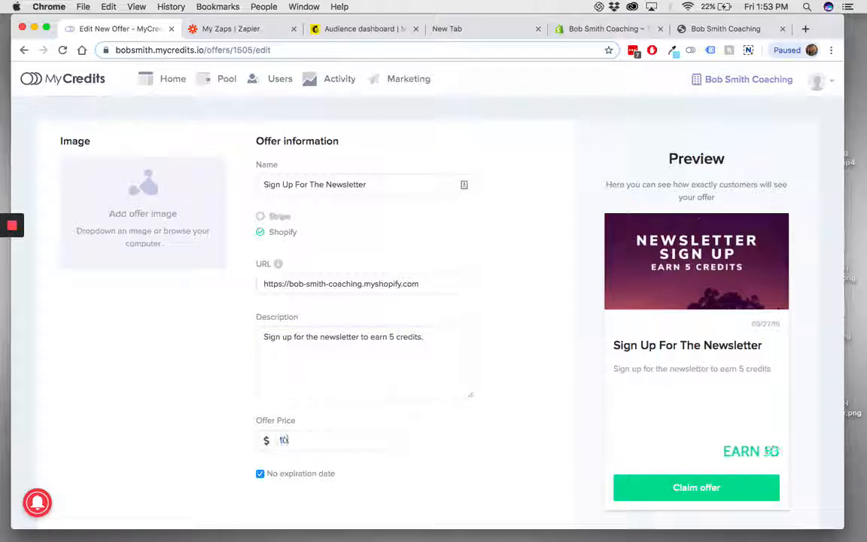
pyautogui.press('BackSpace')
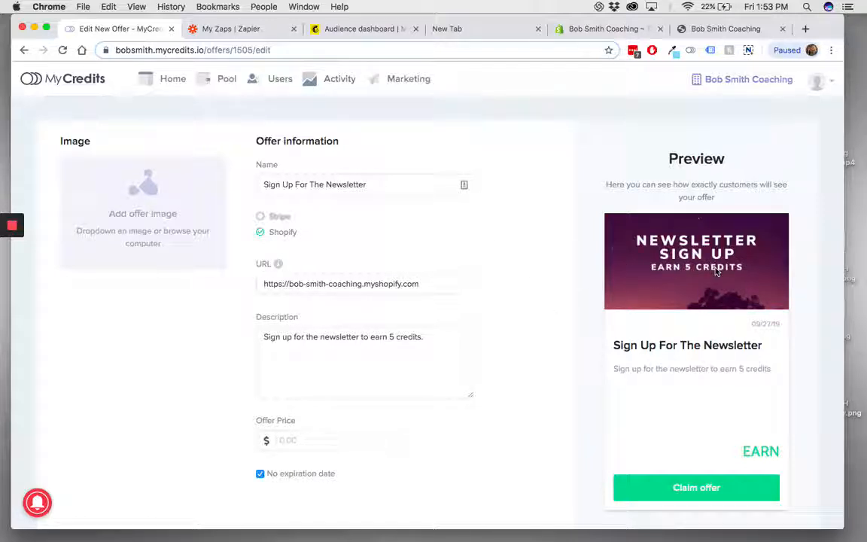
# Change the number of credits earned in the newsletter offer's description to 2
pyautogui.click(391, 337)
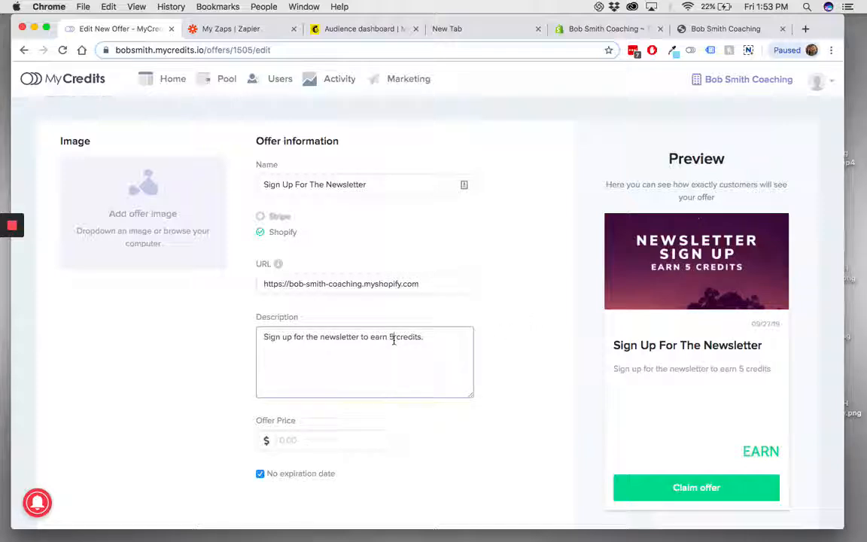
pyautogui.doubleClick(391, 337)
pyautogui.write('2')
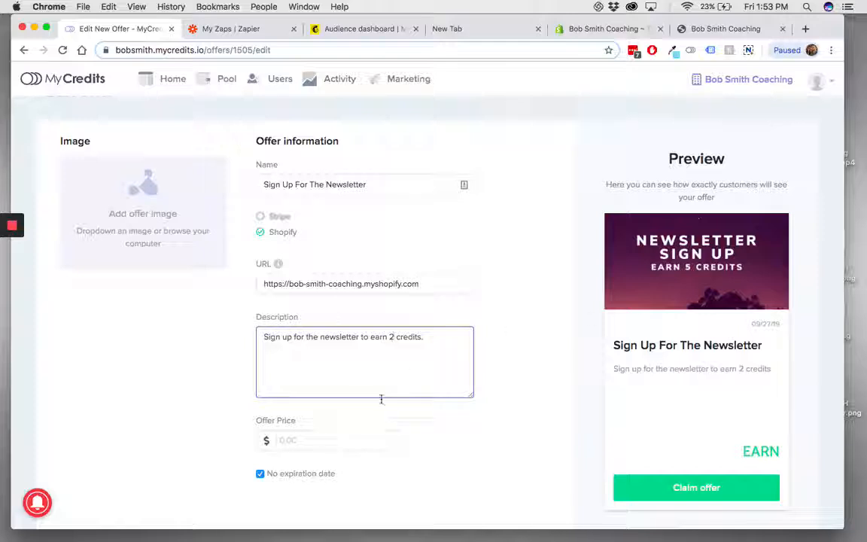
# Set the newsletter offer's price to 2 and save the offer
pyautogui.click(317, 439)
pyautogui.write('2')
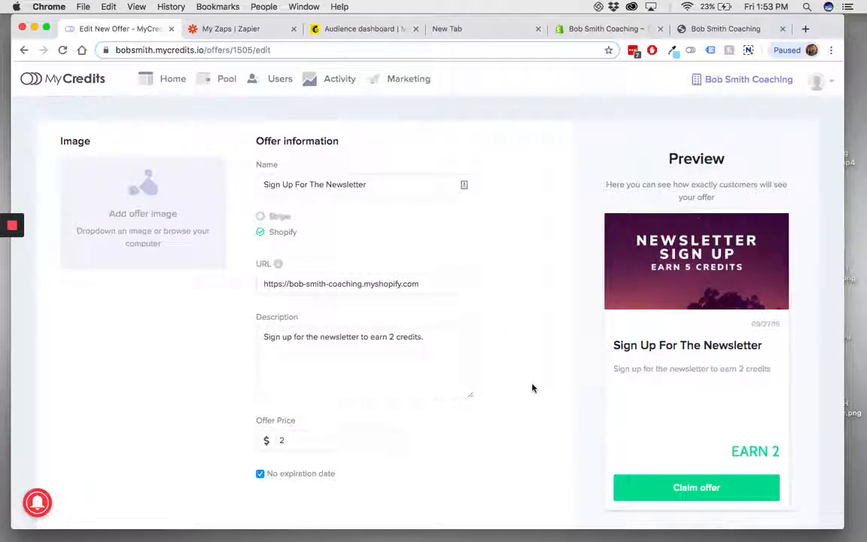
pyautogui.scroll(-1, 532, 388)
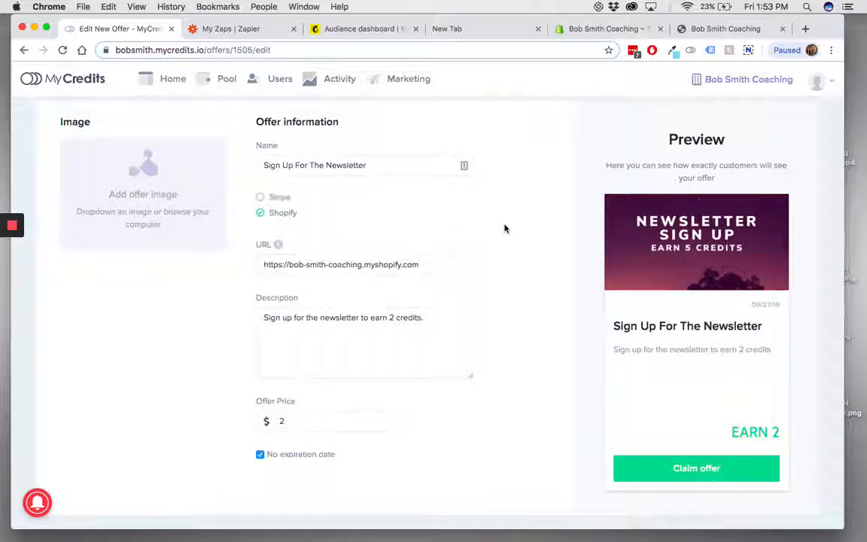
pyautogui.scroll(-1, 533, 227)
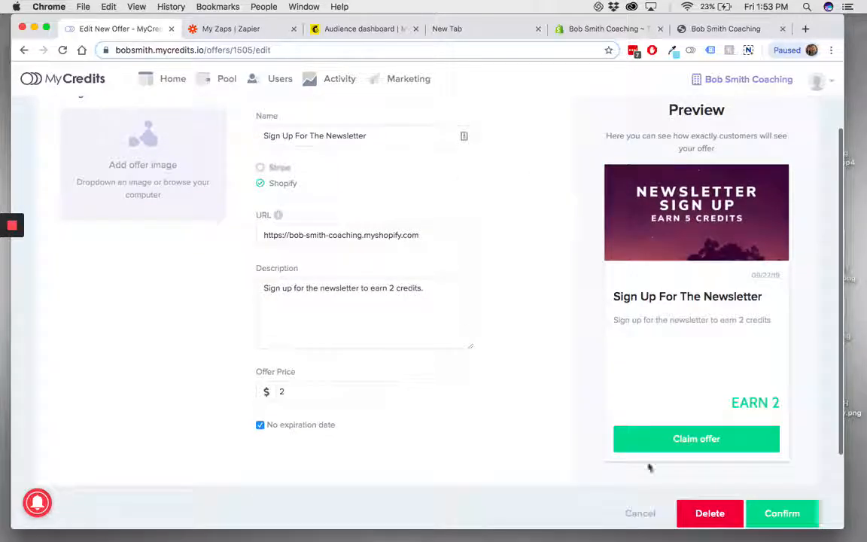
pyautogui.click(781, 515)
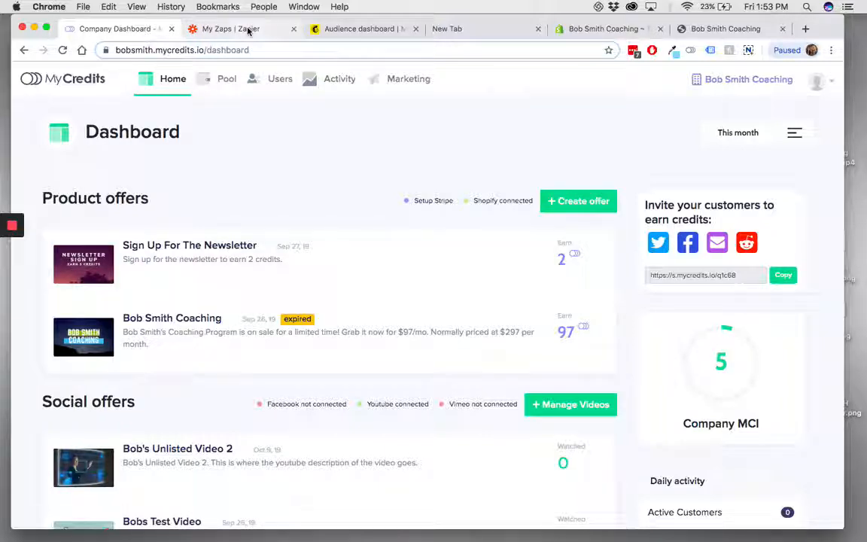
pyautogui.click(450, 30)
pyautogui.click(324, 53)
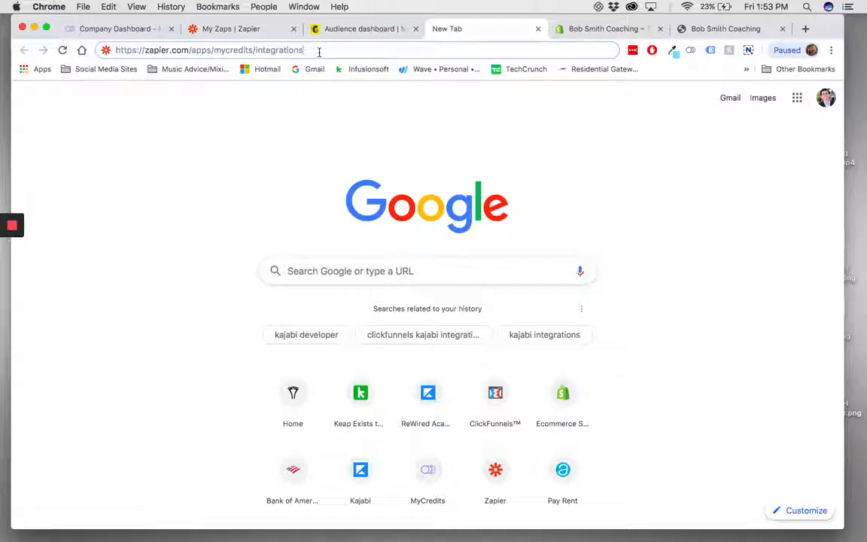
pyautogui.tripleClick(203, 50)
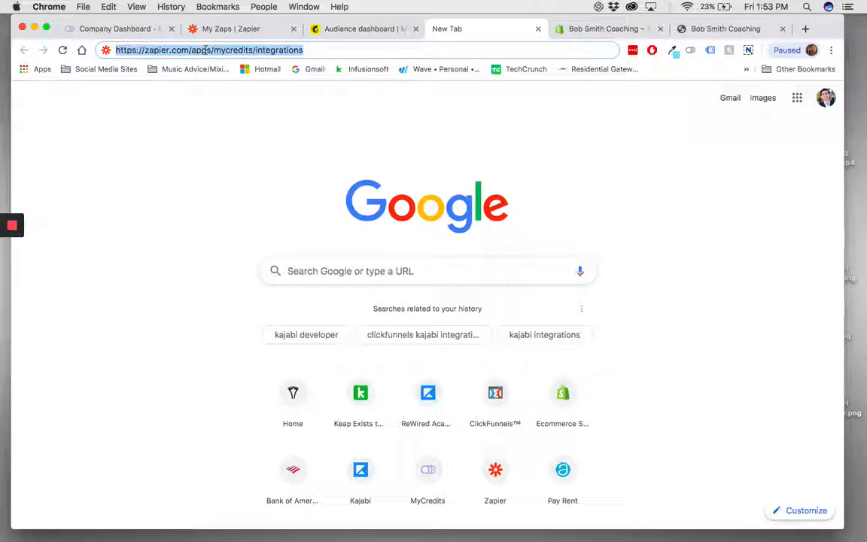
# Search Zapier's apps for MyCredits and open its integrations page
pyautogui.click(234, 30)
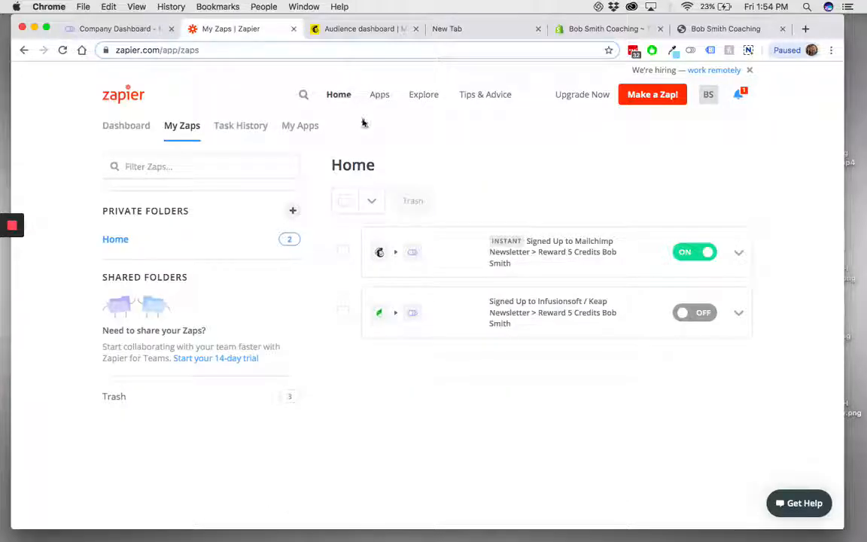
pyautogui.click(208, 170)
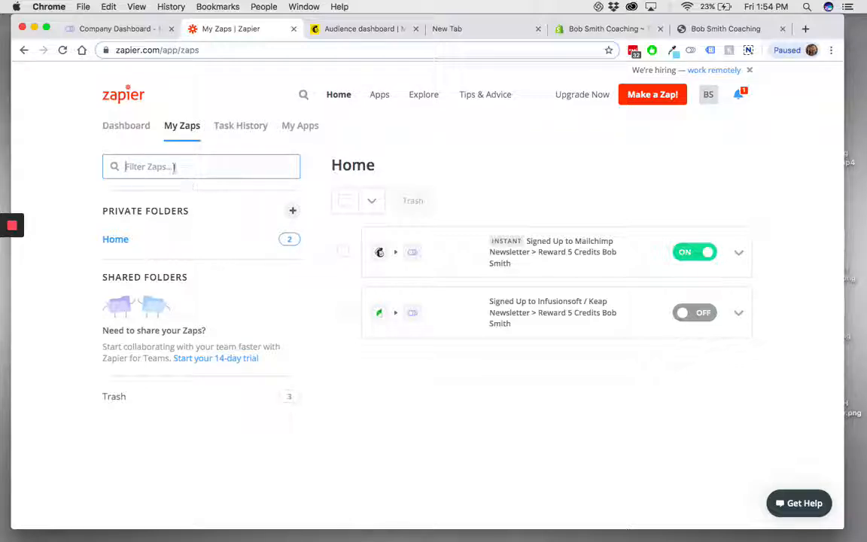
pyautogui.click(304, 96)
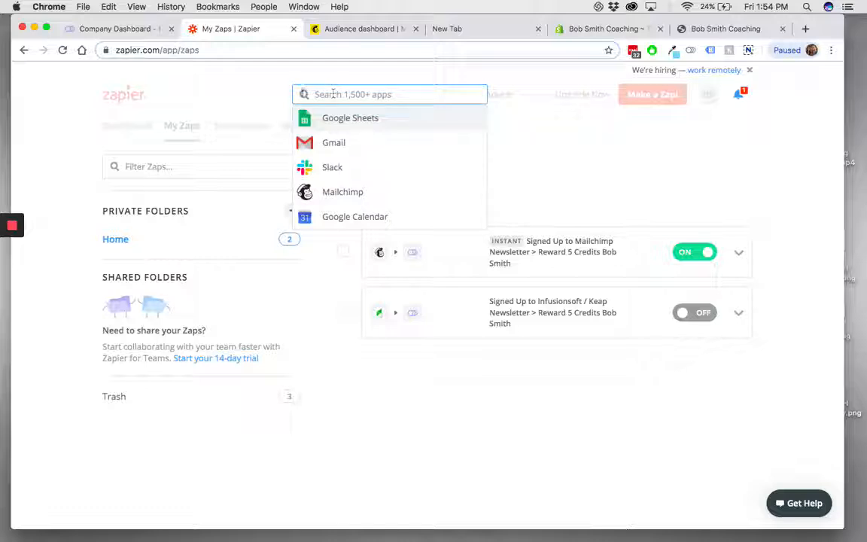
pyautogui.write('MyCredit')
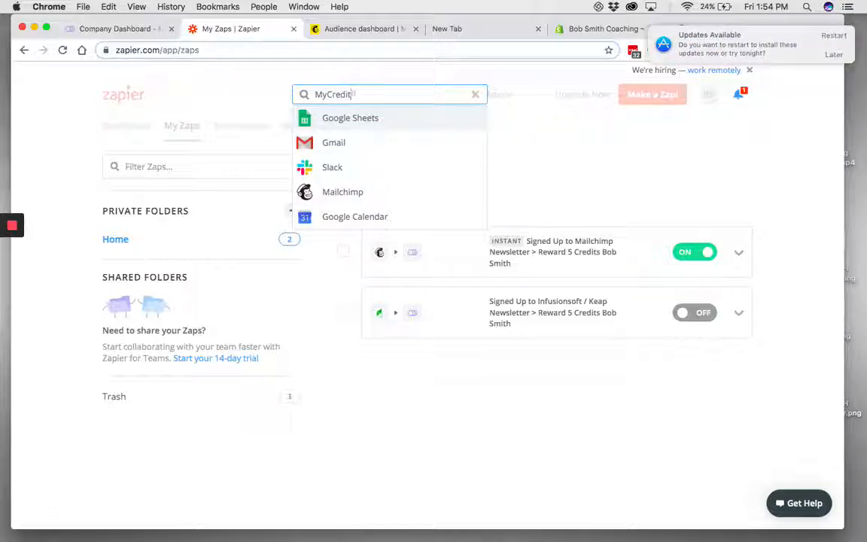
pyautogui.write('s')
pyautogui.click(331, 119)
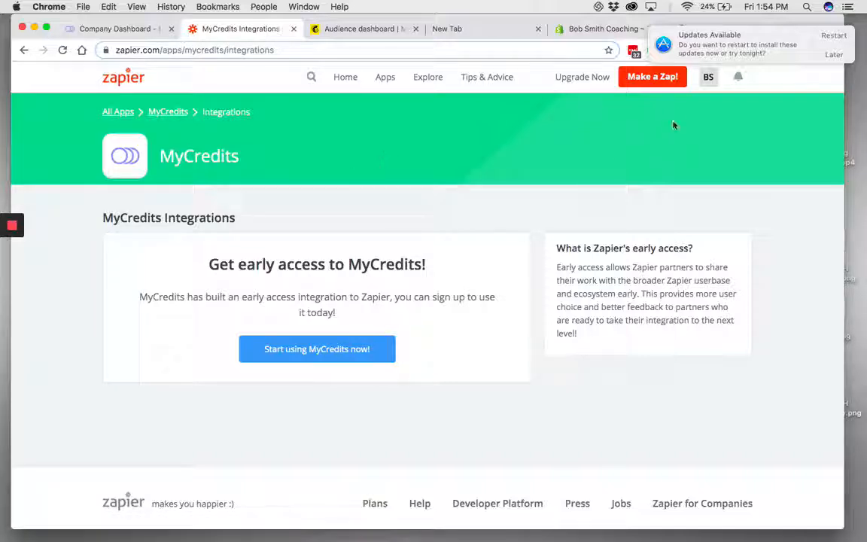
# Return to the Zapier dashboard and postpone the system updates
pyautogui.click(131, 81)
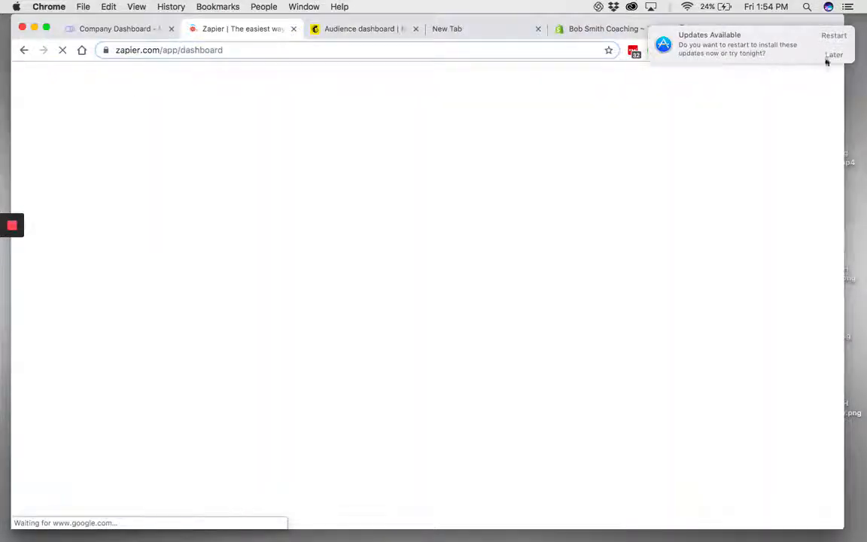
pyautogui.click(834, 55)
pyautogui.click(797, 109)
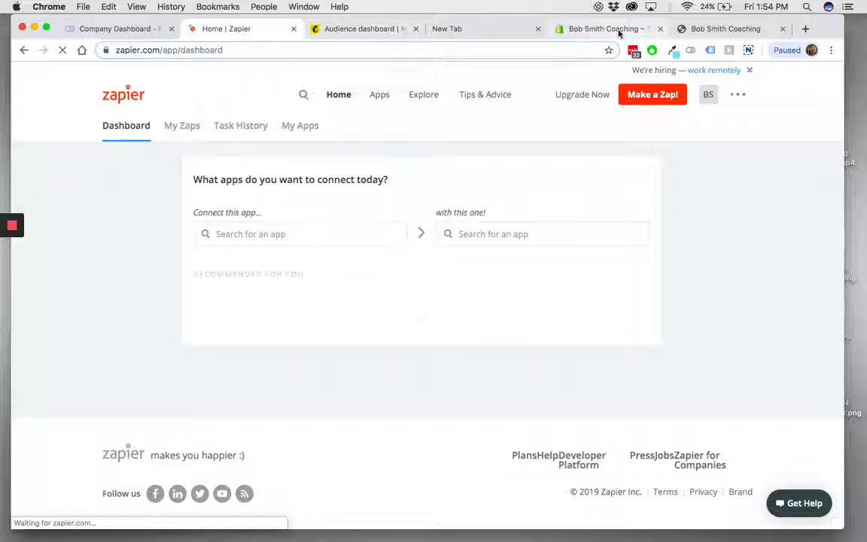
# Check the audience dashboard in Mailchimp and open the list of existing Zaps in Zapier
pyautogui.click(364, 29)
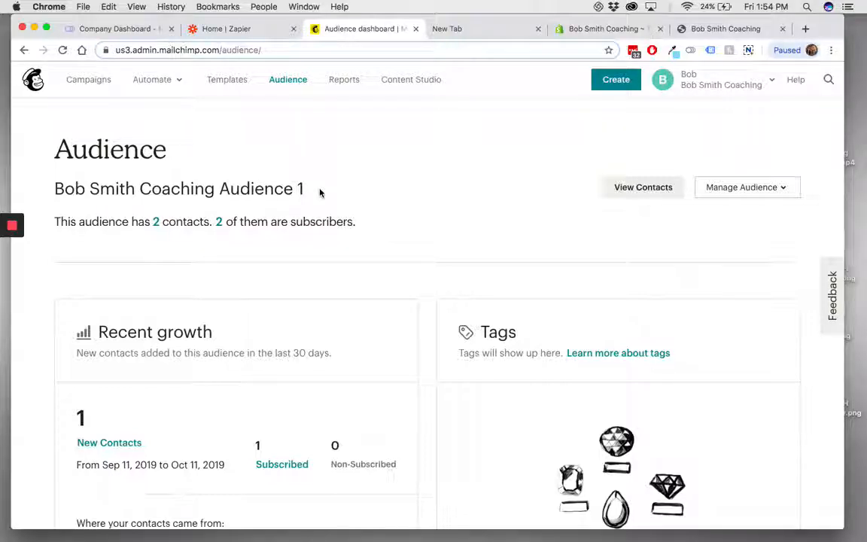
pyautogui.click(227, 28)
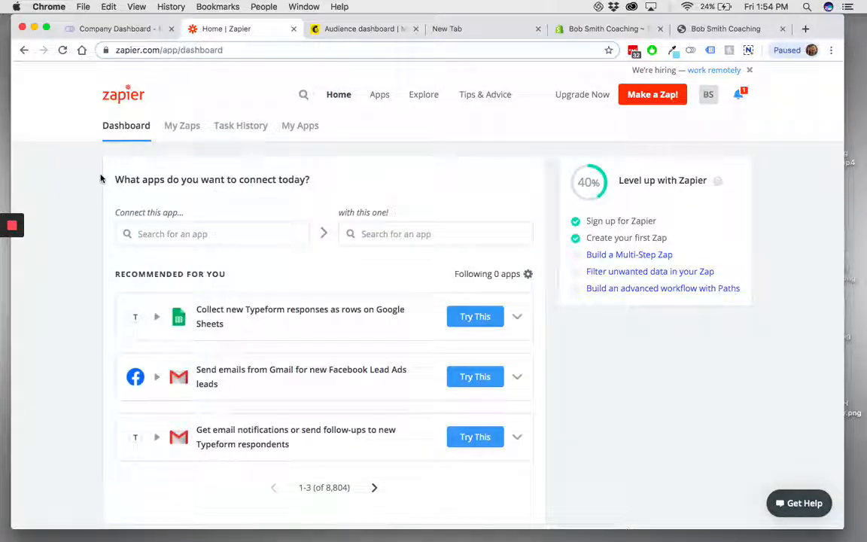
pyautogui.click(181, 129)
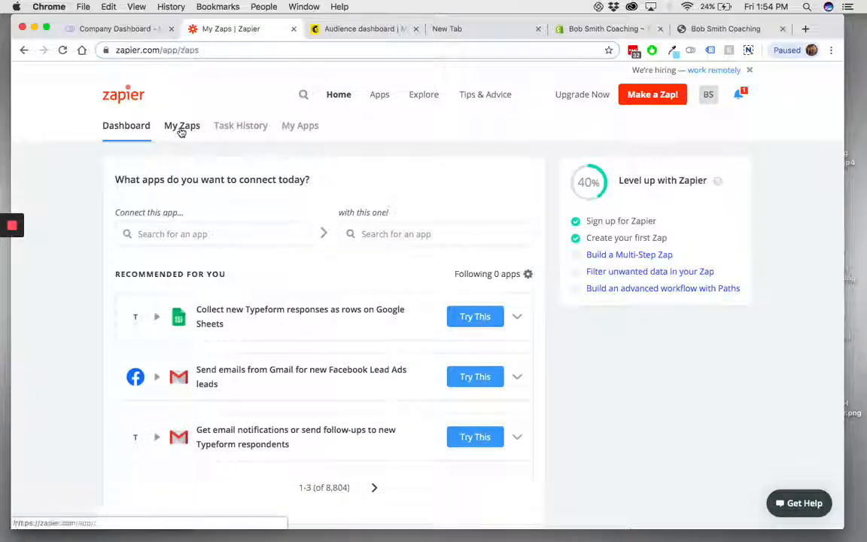
pyautogui.scroll(-1, 595, 192)
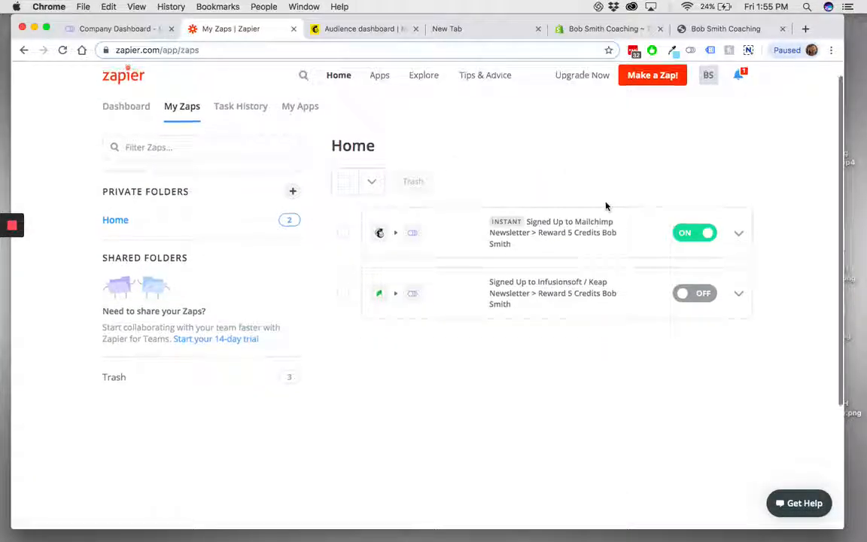
# Open the Mailchimp newsletter Zap and review the New Subscriber trigger's app, event, account and audience settings
pyautogui.click(507, 230)
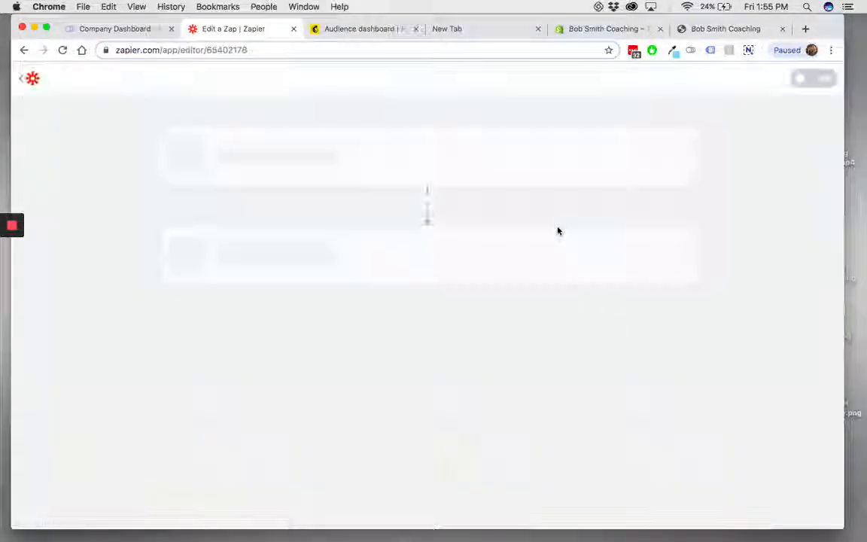
pyautogui.moveTo(203, 147)
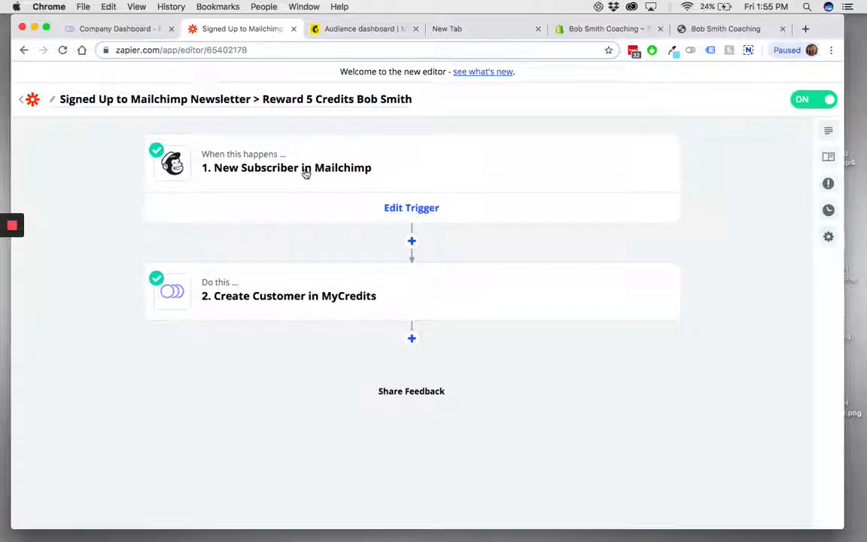
pyautogui.click(304, 172)
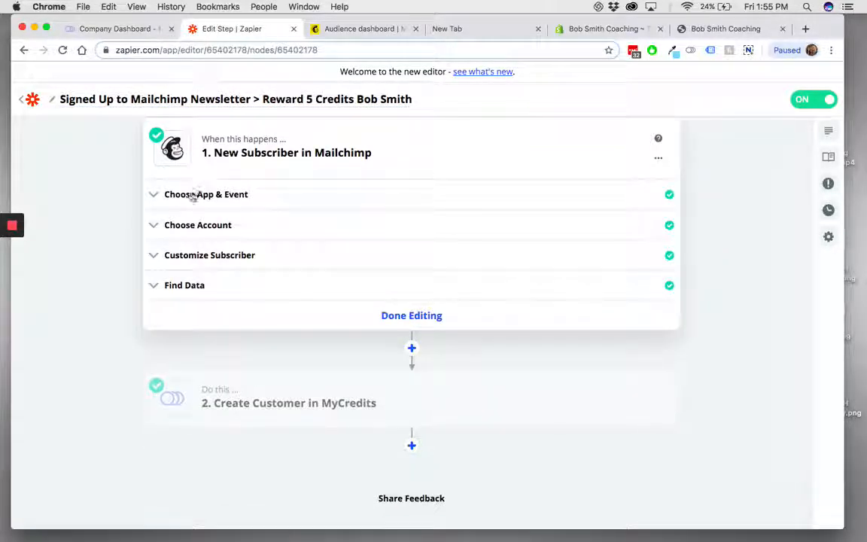
pyautogui.click(195, 195)
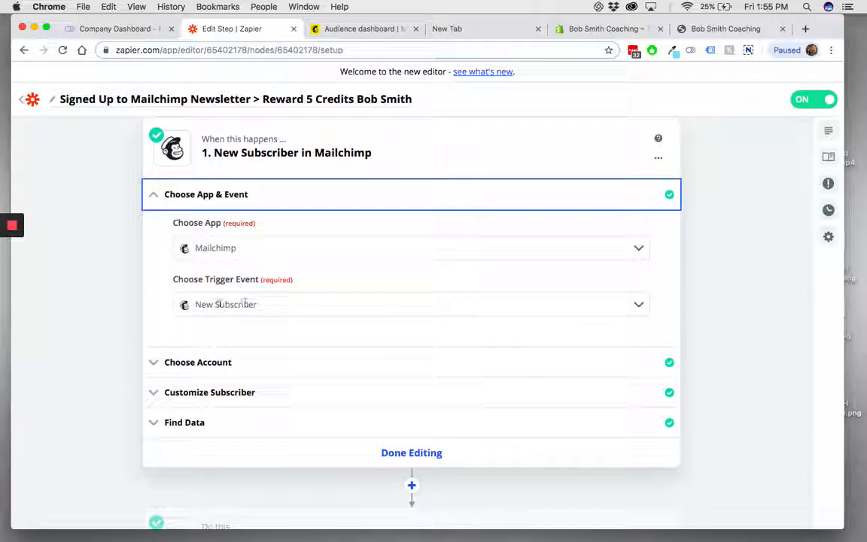
pyautogui.click(202, 364)
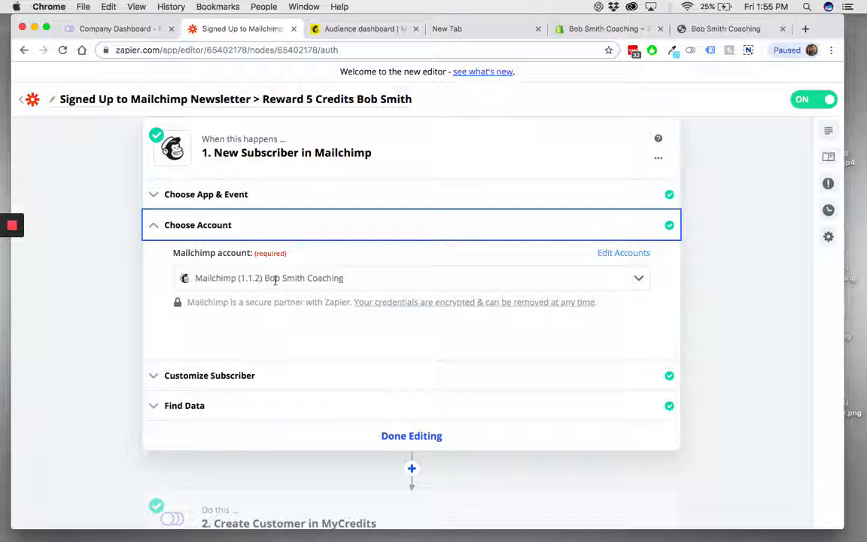
pyautogui.scroll(-3, 276, 281)
pyautogui.click(194, 282)
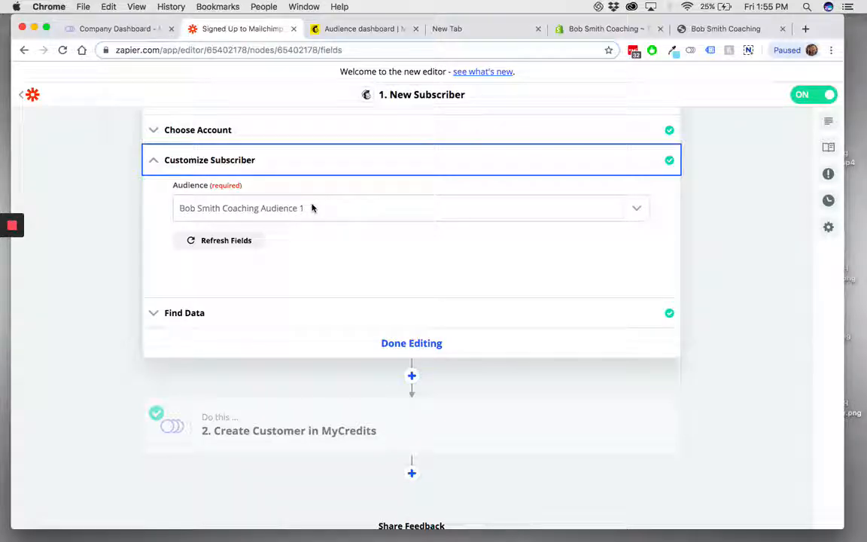
pyautogui.scroll(-2, 249, 203)
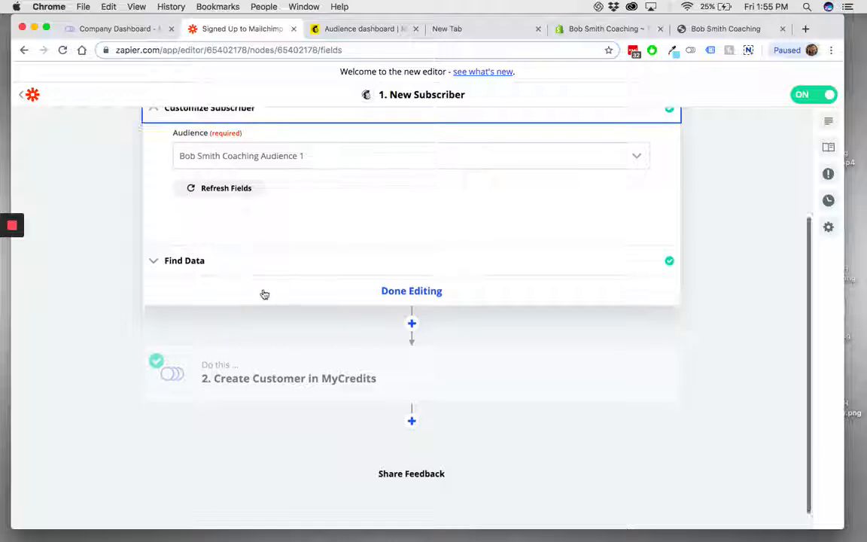
# Add a Filter step between the Mailchimp trigger and the MyCredits action
pyautogui.click(412, 324)
pyautogui.scroll(-3, 233, 366)
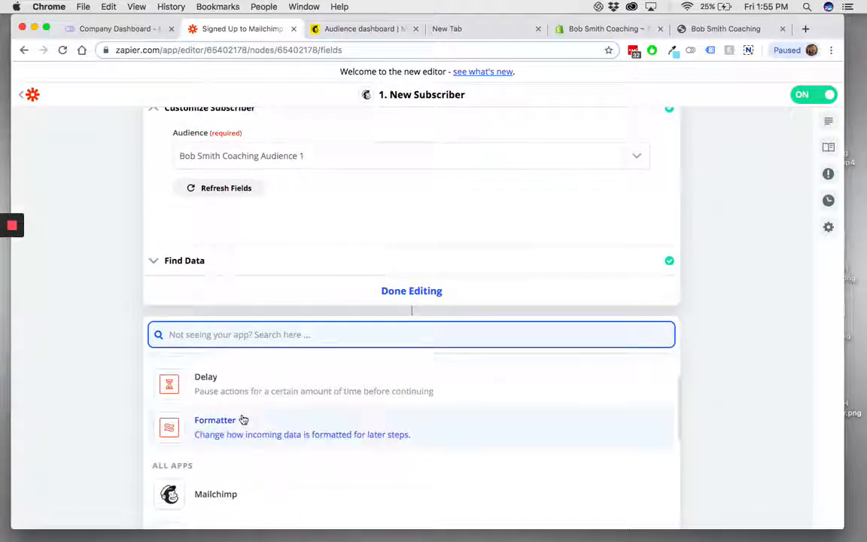
pyautogui.scroll(2, 241, 420)
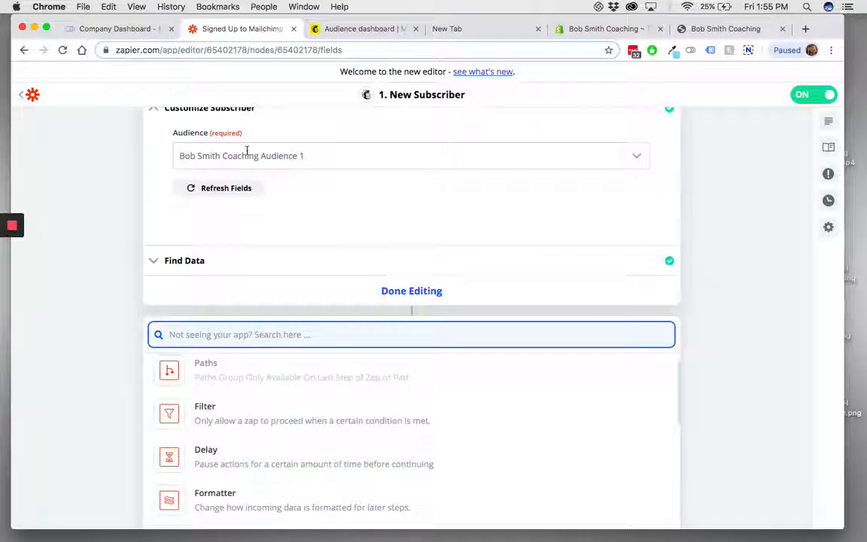
pyautogui.click(228, 420)
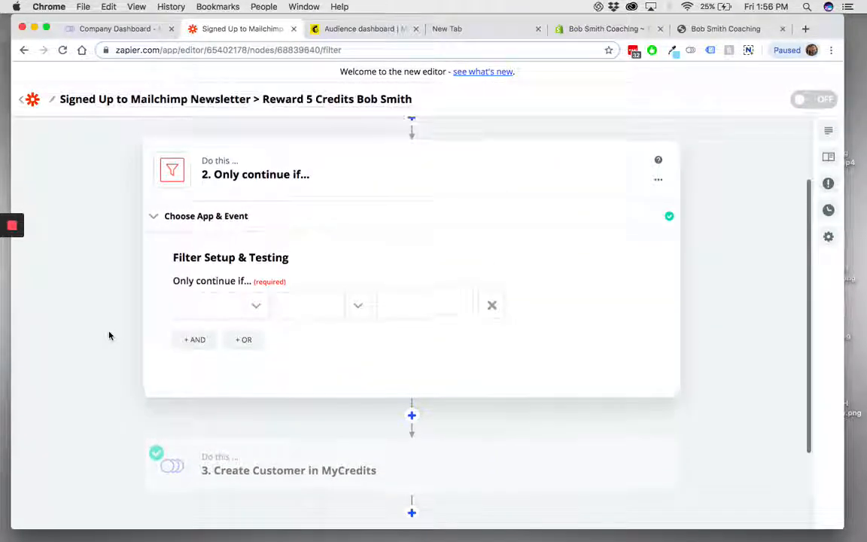
# Choose Merges Groupings Name as the field that the filter condition checks
pyautogui.click(253, 307)
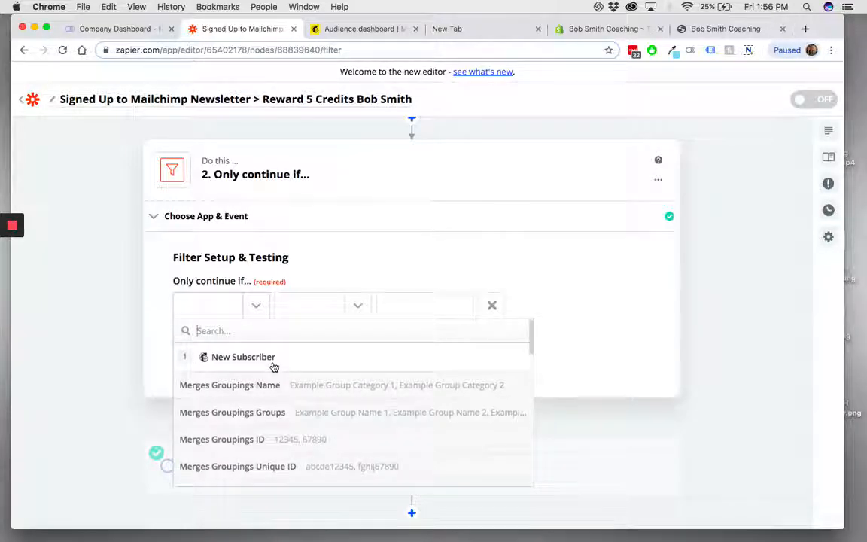
pyautogui.scroll(-5, 267, 368)
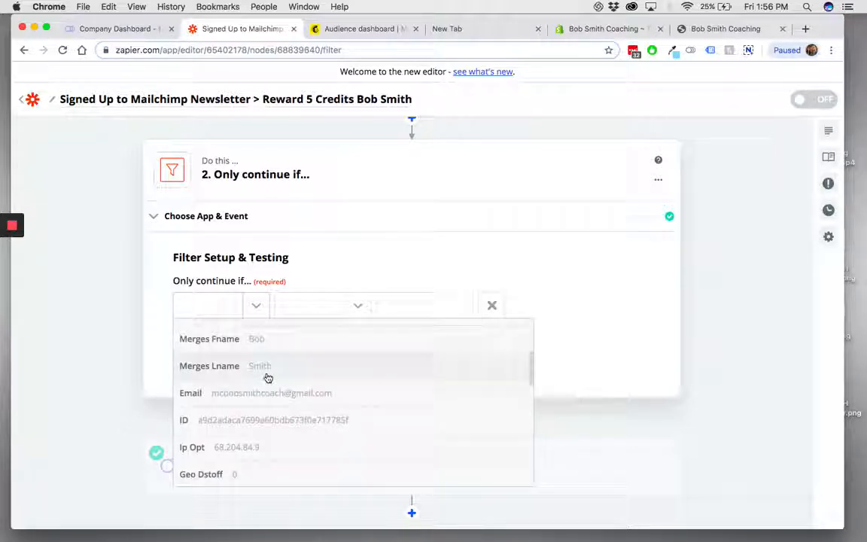
pyautogui.scroll(5, 268, 378)
pyautogui.click(293, 266)
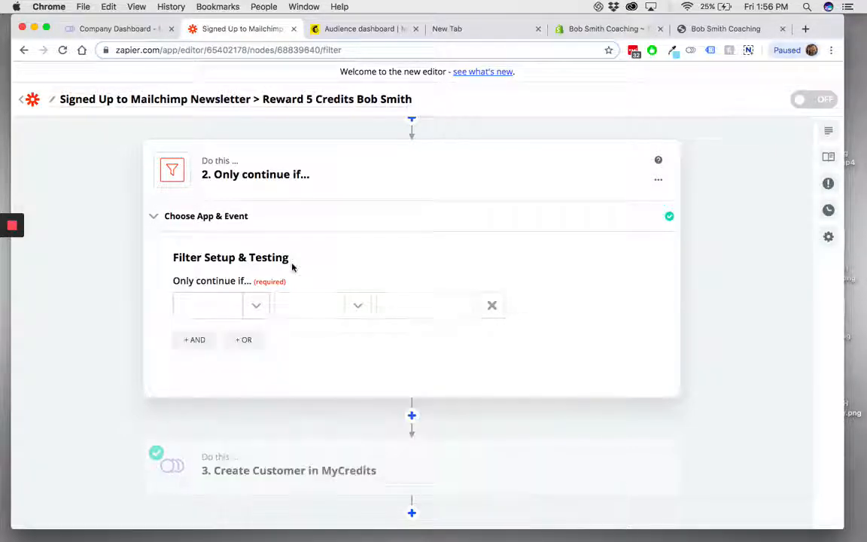
pyautogui.click(253, 309)
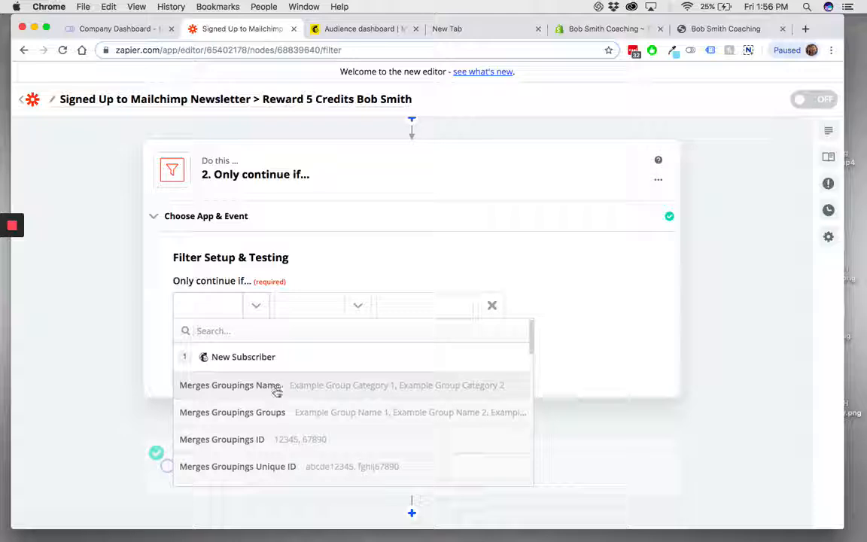
pyautogui.click(224, 386)
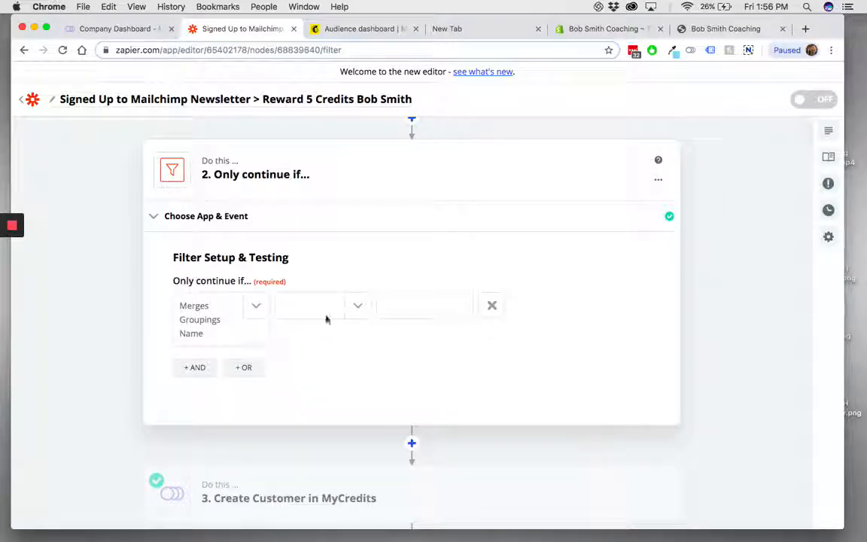
# Set the filter's rule to (Text) Exactly matches and enter the demo group's name as the comparison value
pyautogui.click(358, 308)
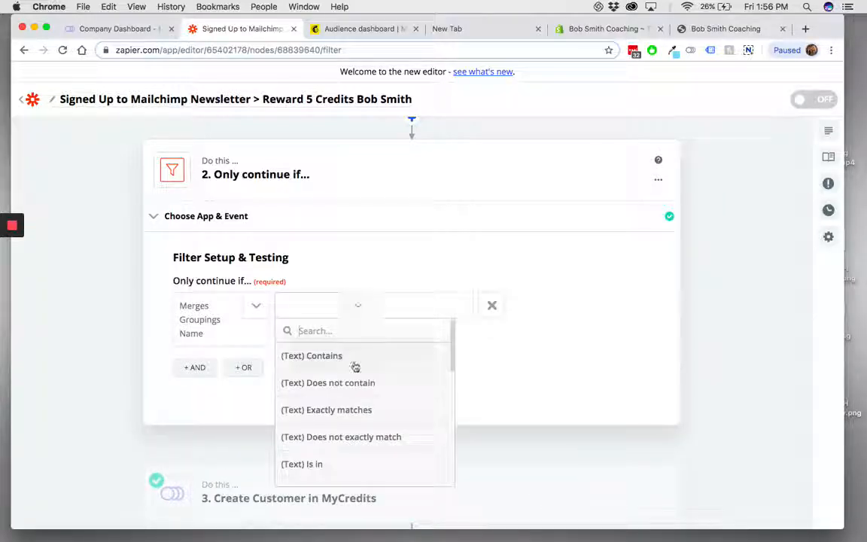
pyautogui.click(352, 417)
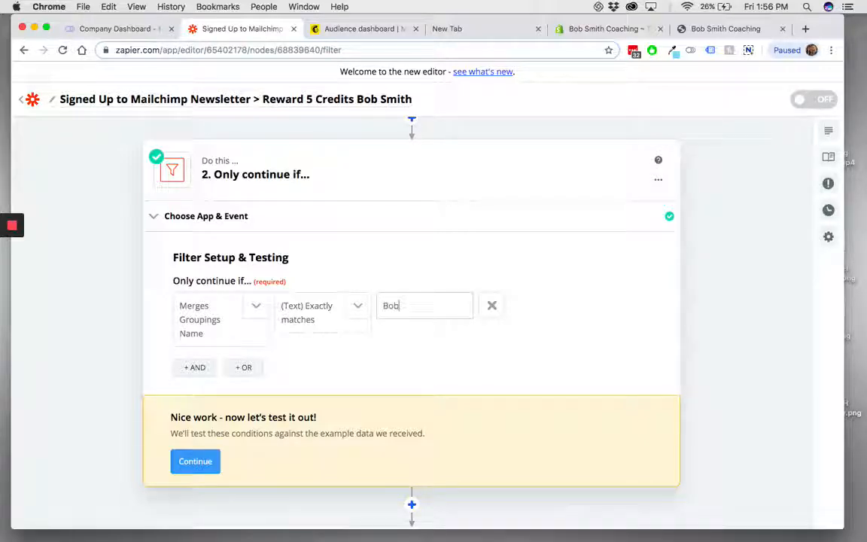
pyautogui.write('Bob Smith ')
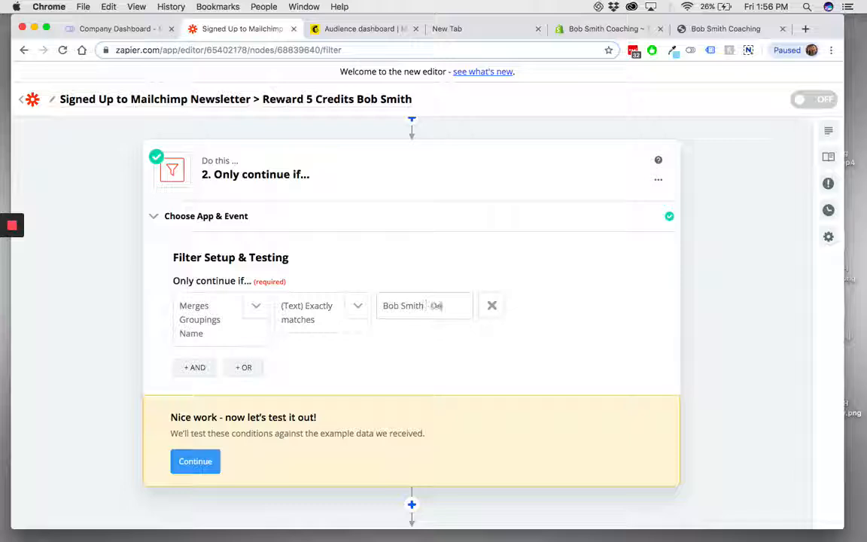
pyautogui.write('- Demo')
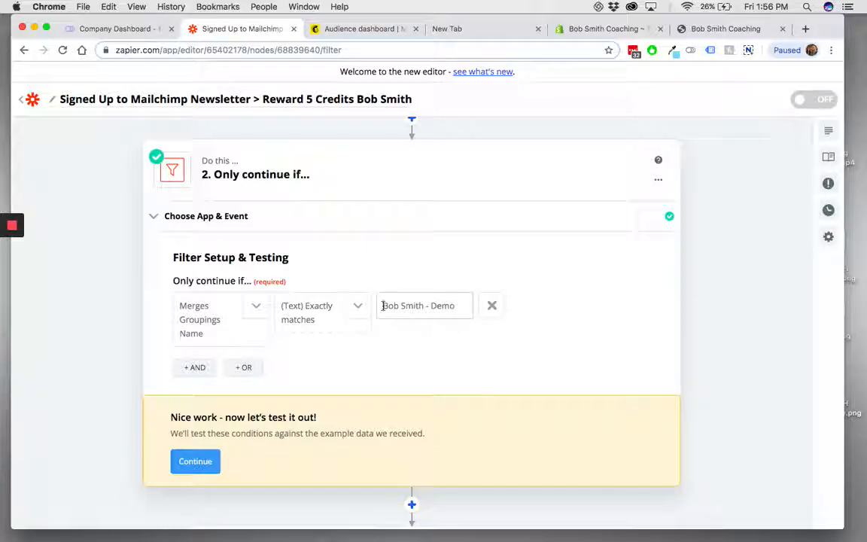
pyautogui.moveTo(383, 305); pyautogui.dragTo(465, 306)
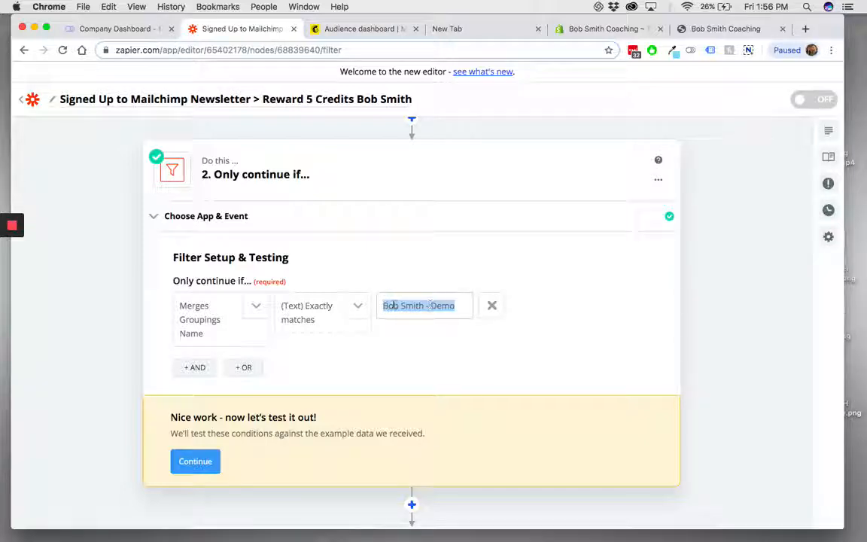
pyautogui.click(407, 273)
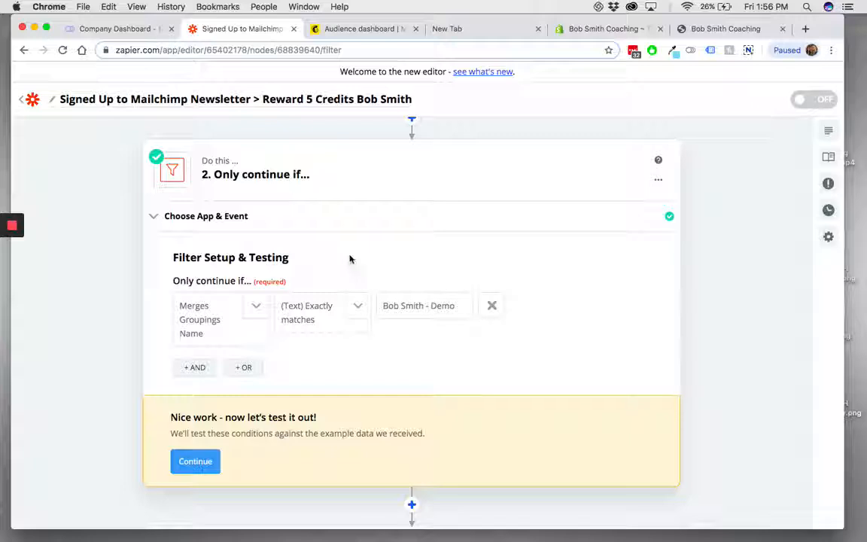
# Delete the filter step from the Zap
pyautogui.scroll(2, 349, 258)
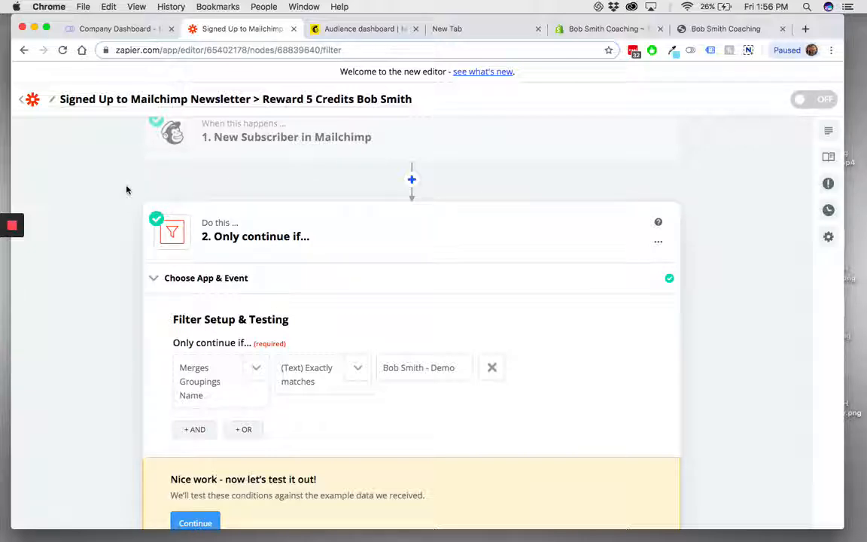
pyautogui.scroll(-3, 641, 199)
pyautogui.scroll(3, 640, 199)
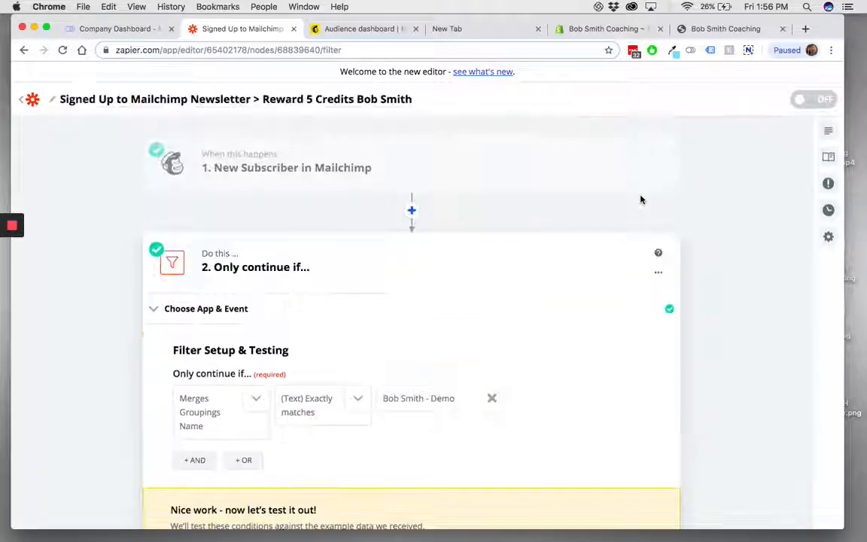
pyautogui.click(659, 273)
pyautogui.click(621, 322)
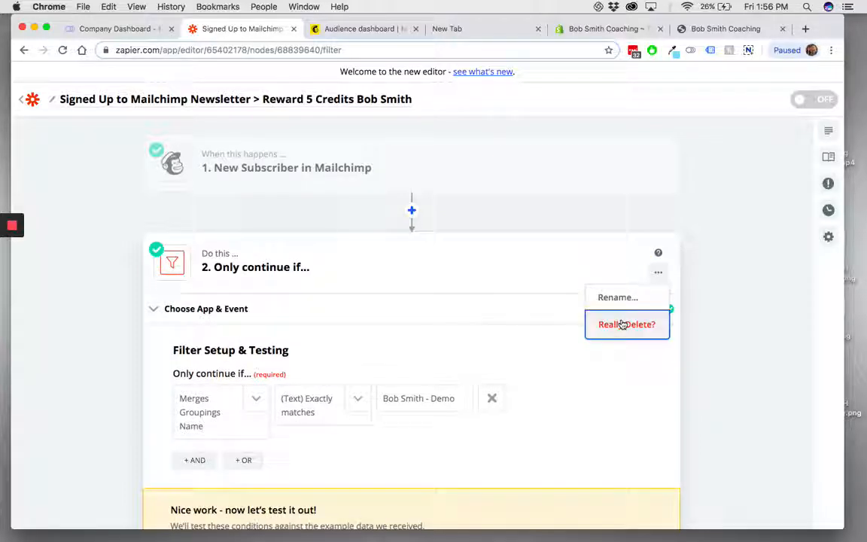
pyautogui.click(622, 325)
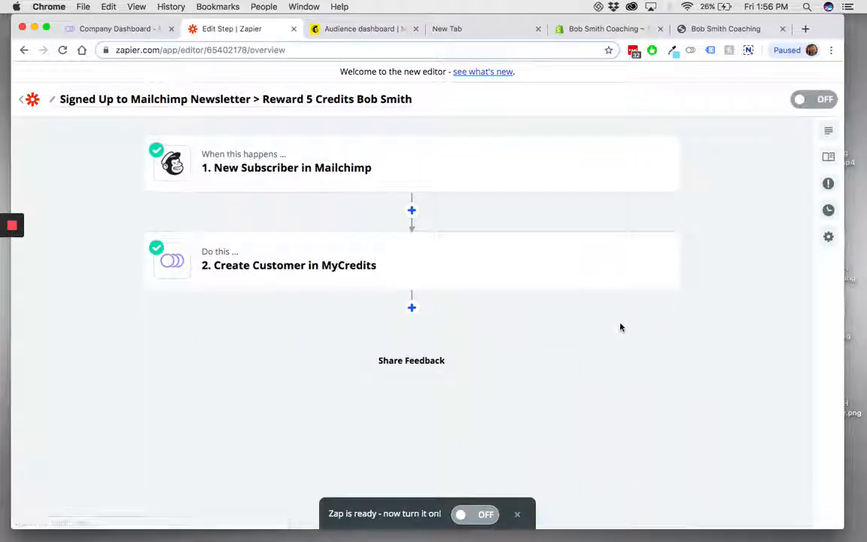
# Review the chosen app, action event and connected account of the Create Customer in MyCredits action
pyautogui.click(281, 258)
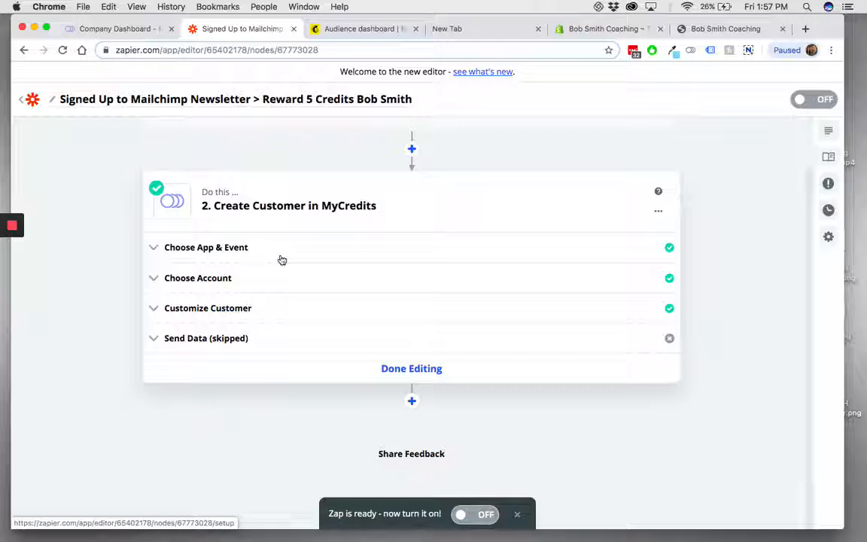
pyautogui.scroll(2, 213, 226)
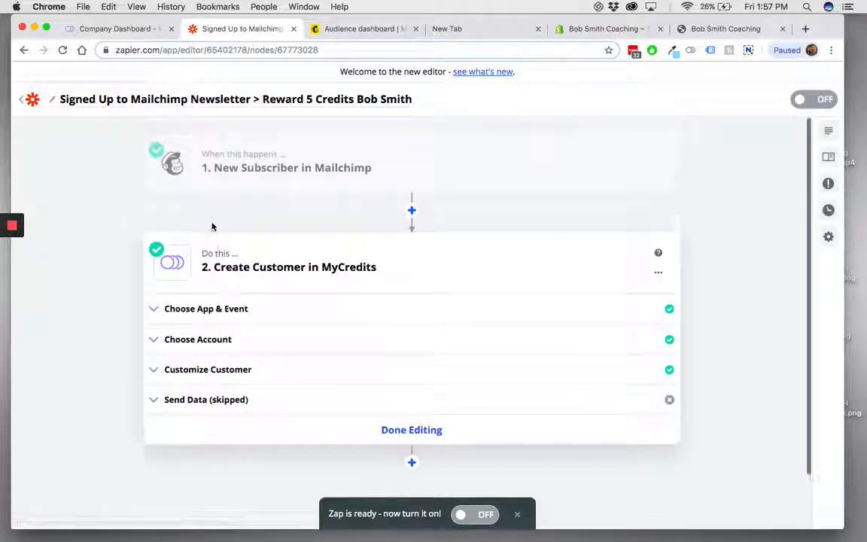
pyautogui.click(204, 310)
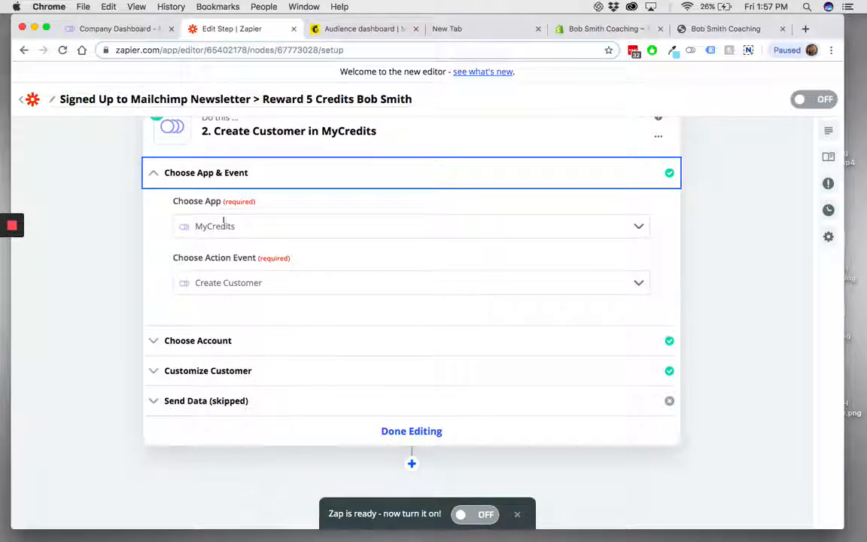
pyautogui.click(223, 224)
pyautogui.click(151, 214)
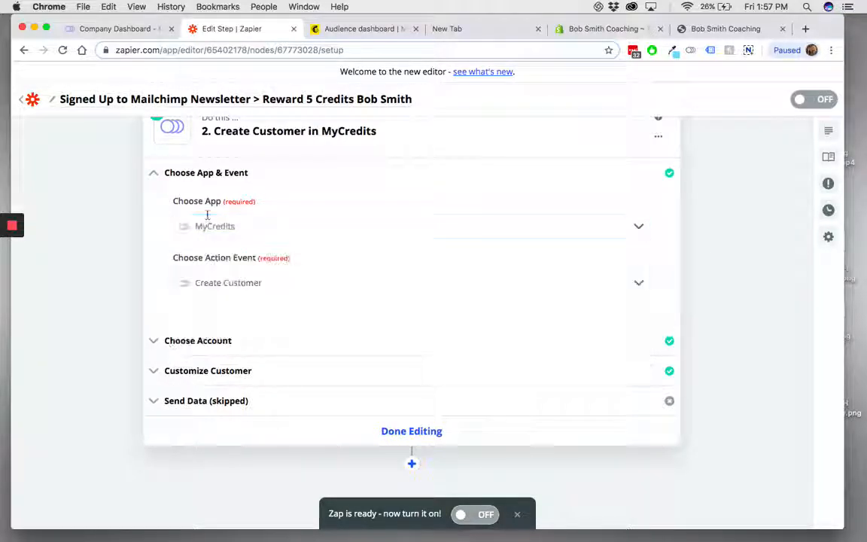
pyautogui.click(250, 283)
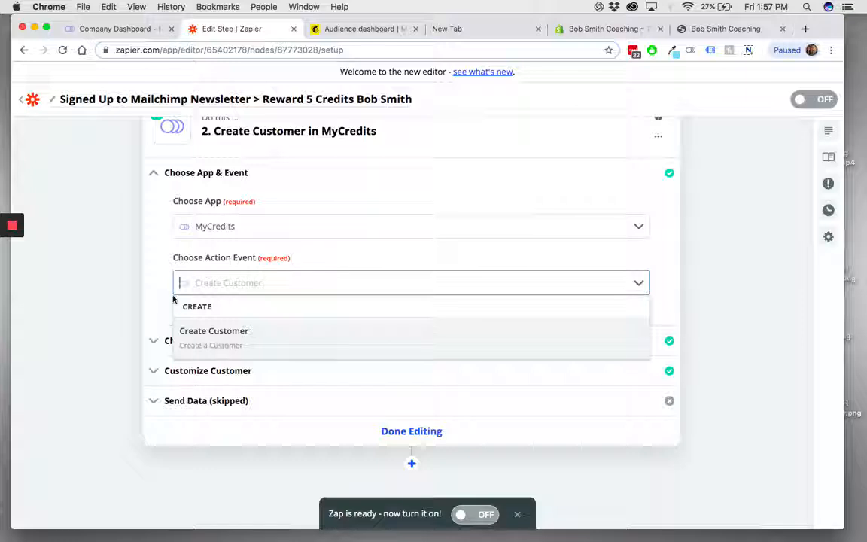
pyautogui.click(150, 281)
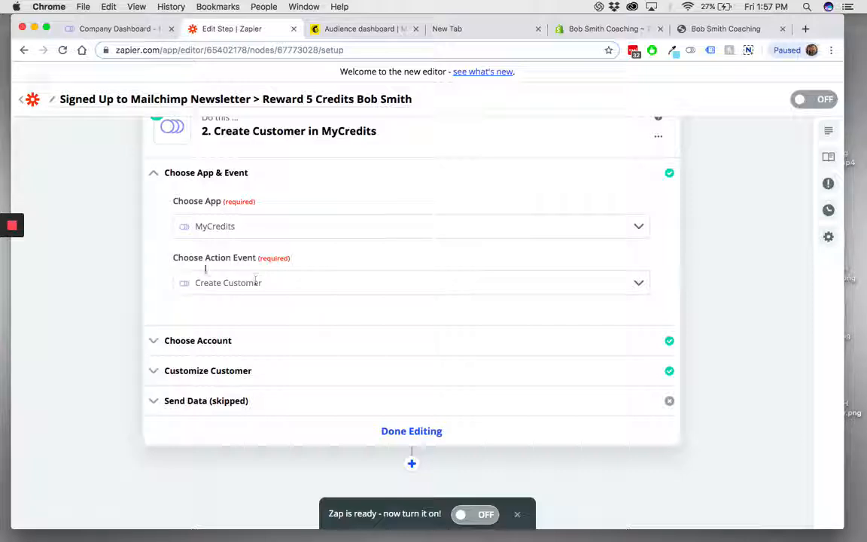
pyautogui.click(177, 342)
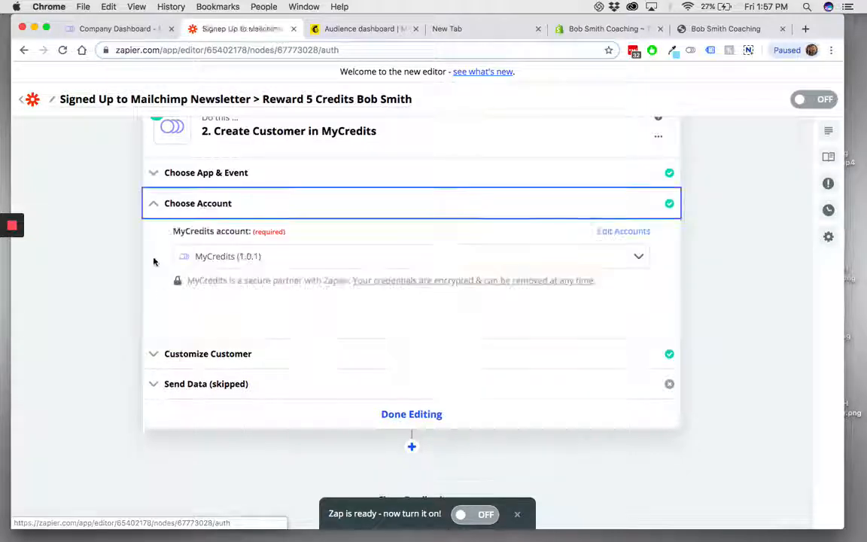
# Open the Customize Customer settings and look through the Mailchimp subscriber fields available for Customer Email
pyautogui.click(221, 354)
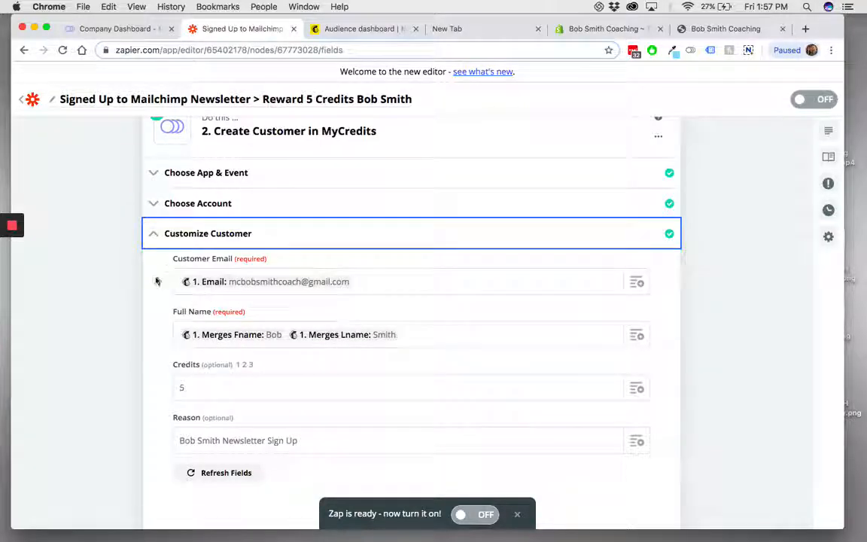
pyautogui.click(158, 281)
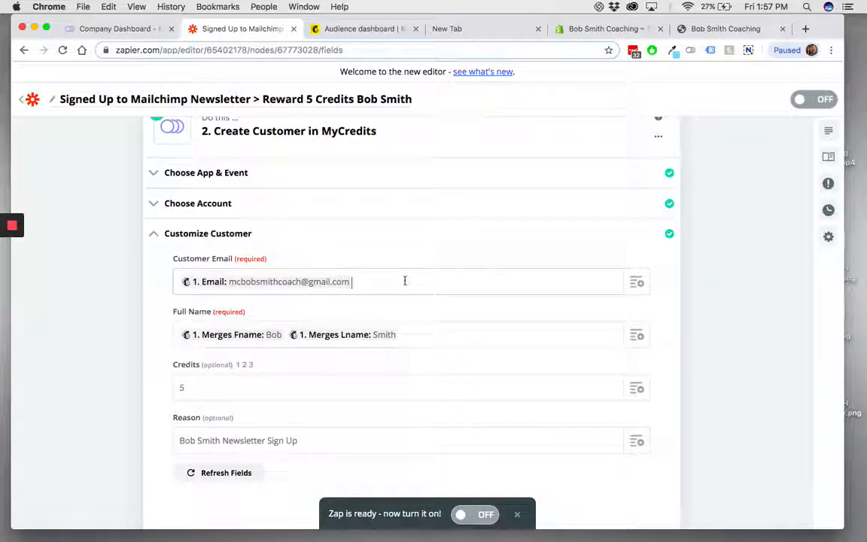
pyautogui.click(635, 284)
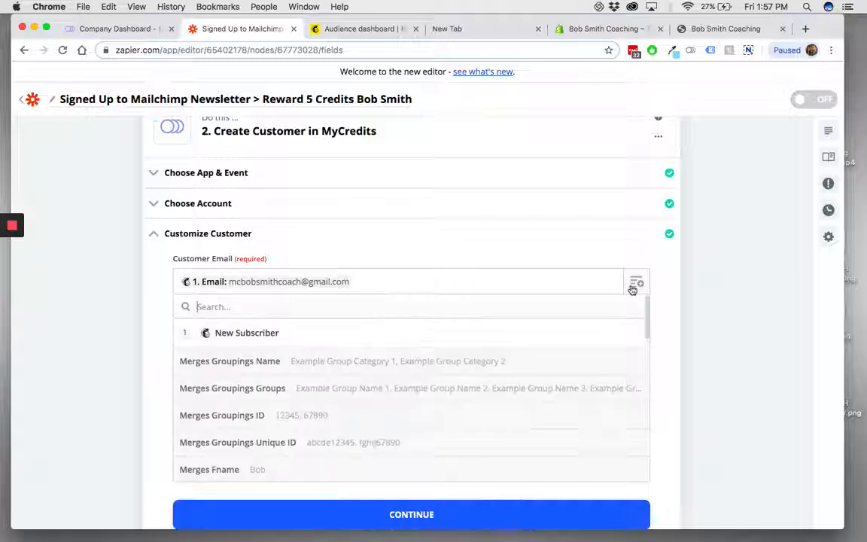
pyautogui.scroll(-3, 398, 390)
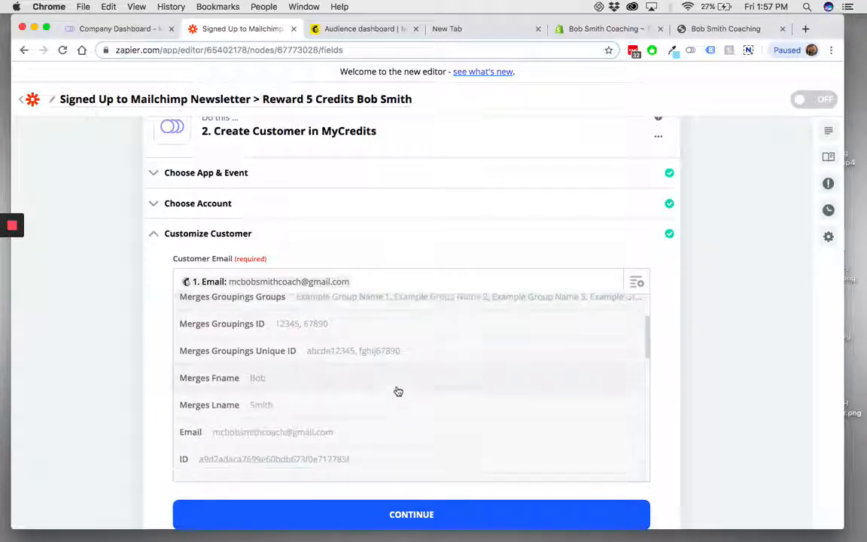
pyautogui.scroll(-2, 397, 390)
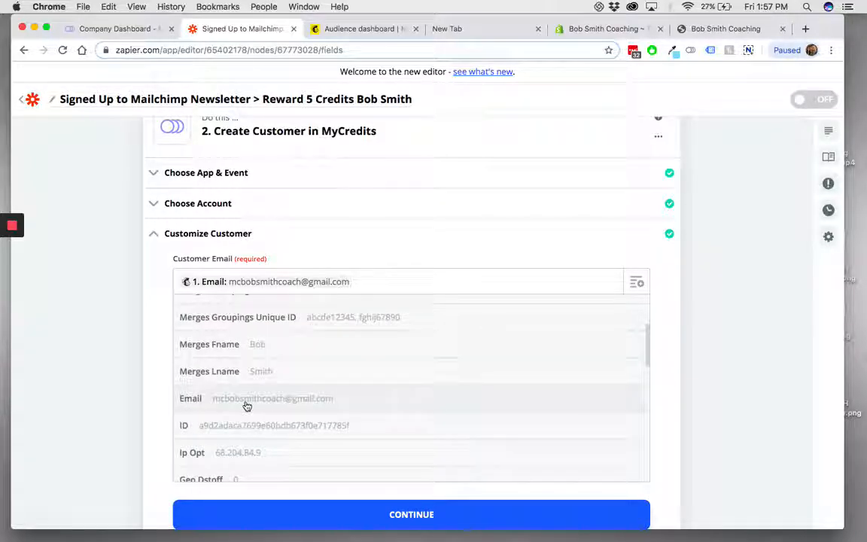
pyautogui.click(158, 315)
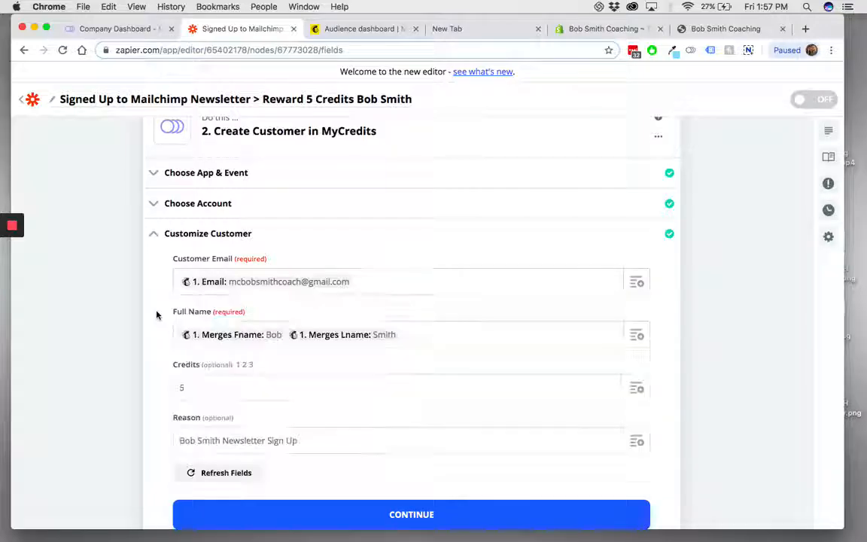
pyautogui.scroll(-1, 158, 316)
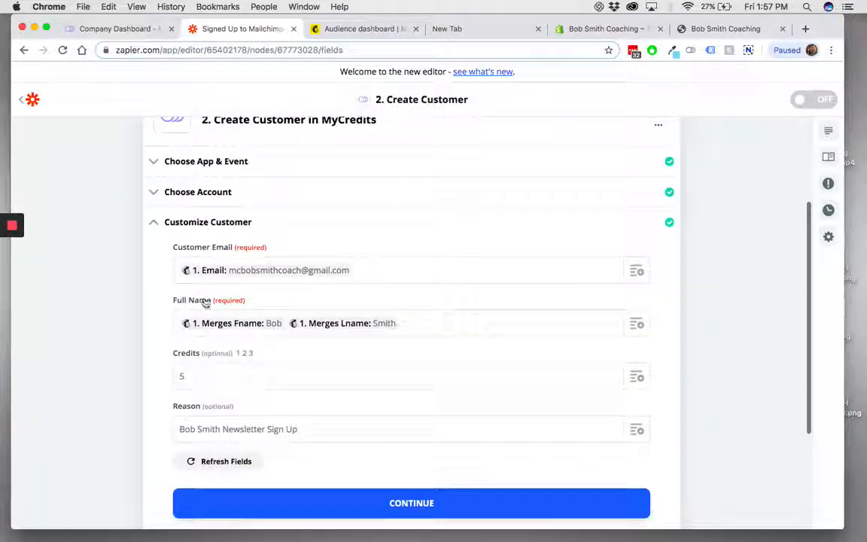
# Clear the Full Name field and map it to the Mailchimp subscriber's Merges Fname
pyautogui.click(426, 323)
pyautogui.press('BackSpace')
pyautogui.press('BackSpace')
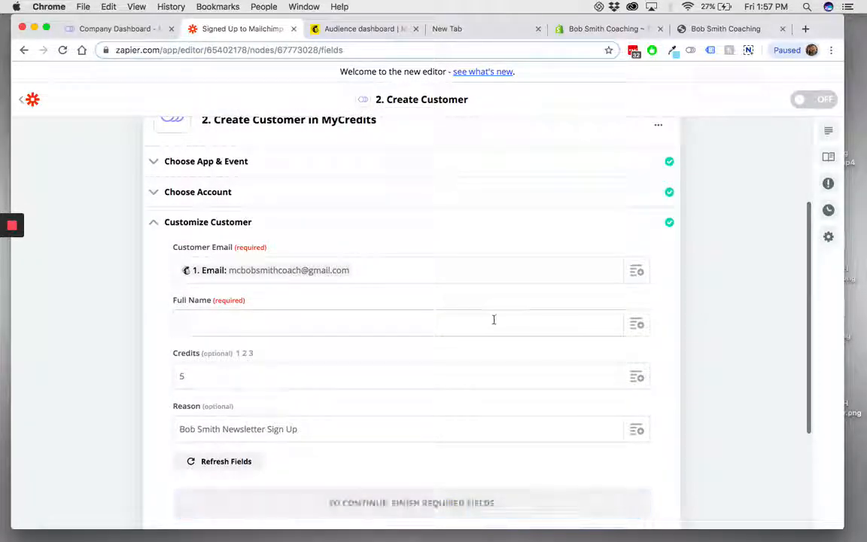
pyautogui.click(636, 323)
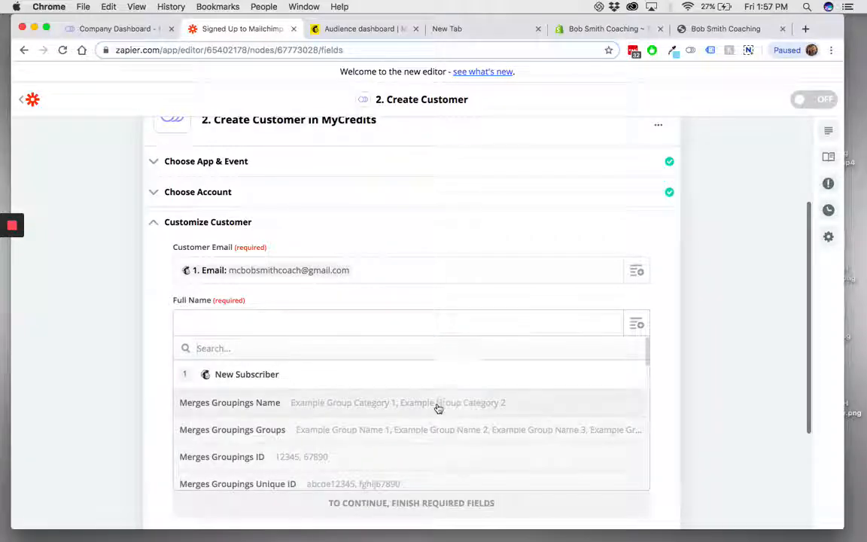
pyautogui.scroll(-5, 438, 407)
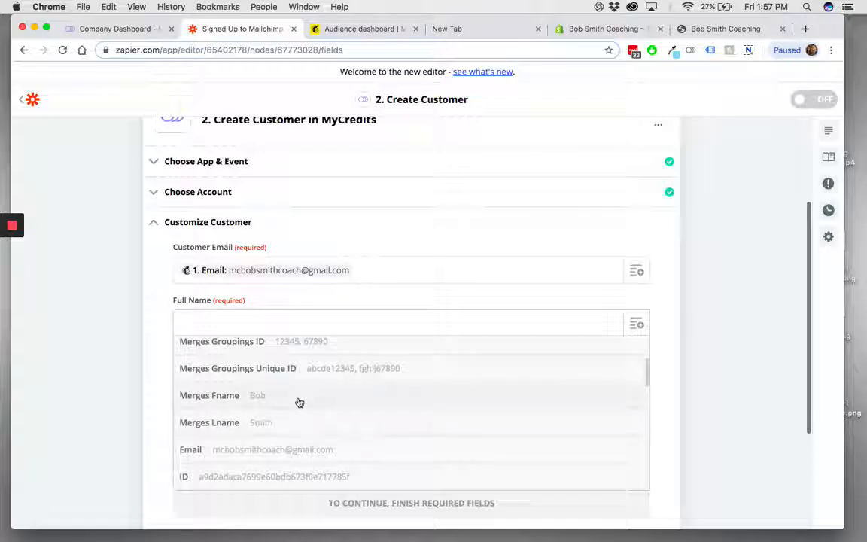
pyautogui.scroll(-2, 294, 403)
pyautogui.scroll(2, 294, 402)
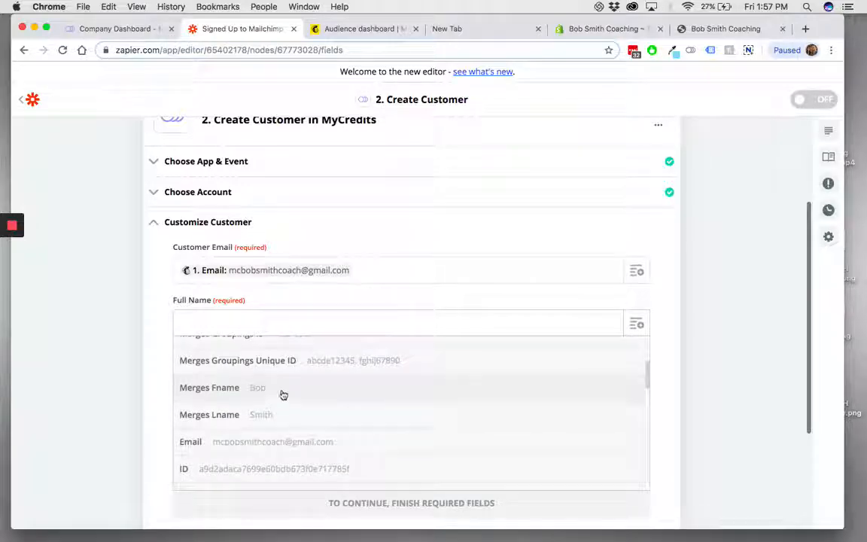
pyautogui.click(282, 389)
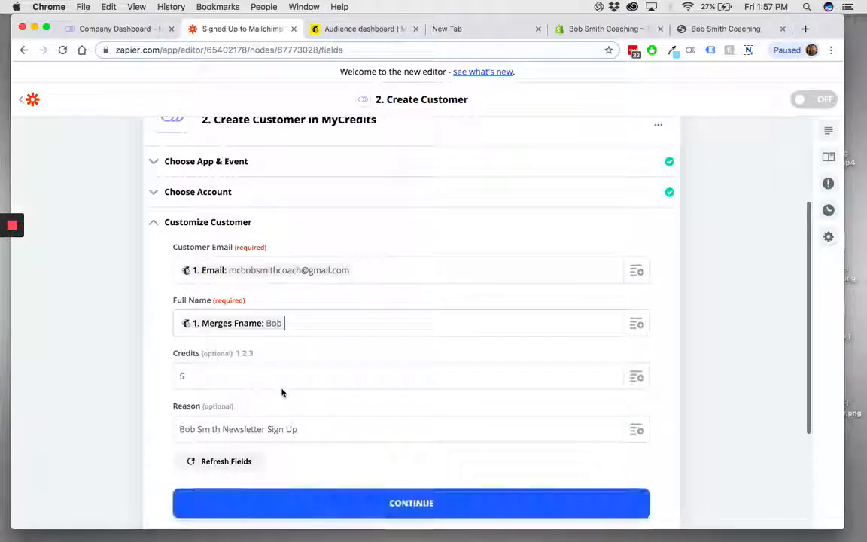
# Add Merges Lname after the first name in Full Name and set Credits to 5
pyautogui.click(637, 326)
pyautogui.scroll(-1, 340, 449)
pyautogui.scroll(-2, 340, 448)
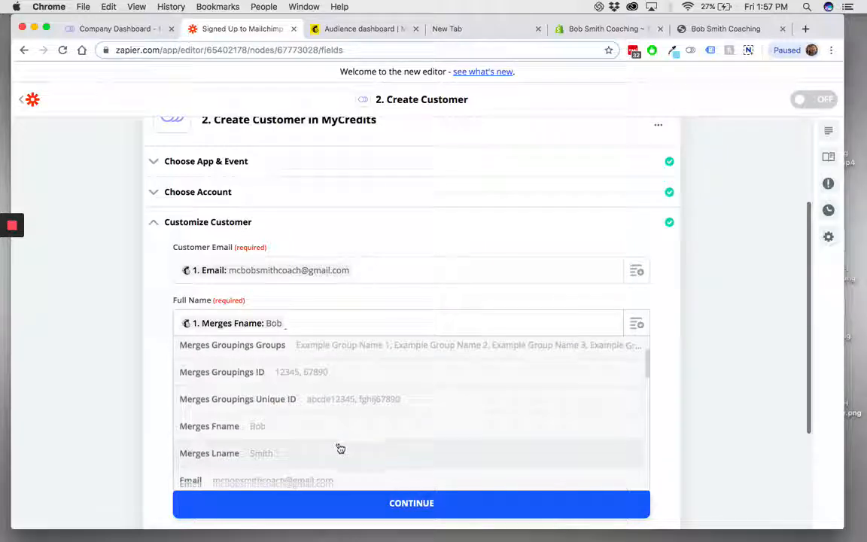
pyautogui.click(300, 447)
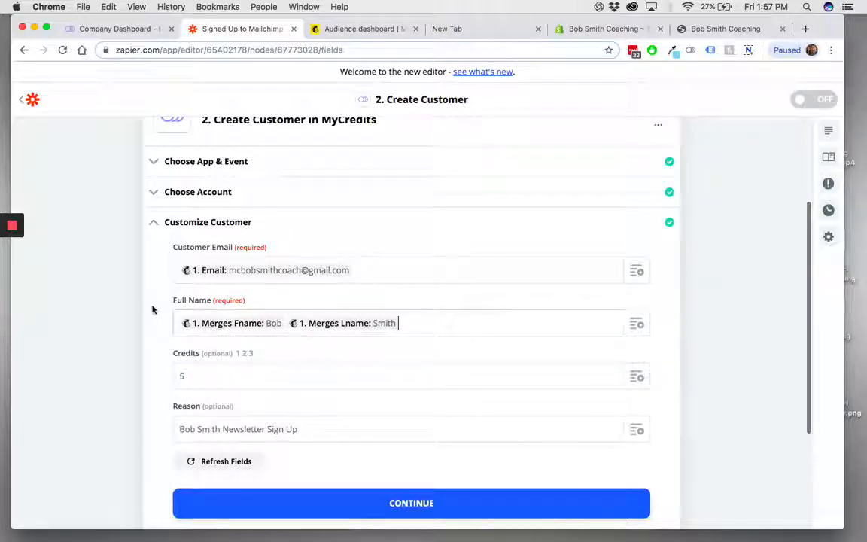
pyautogui.click(206, 378)
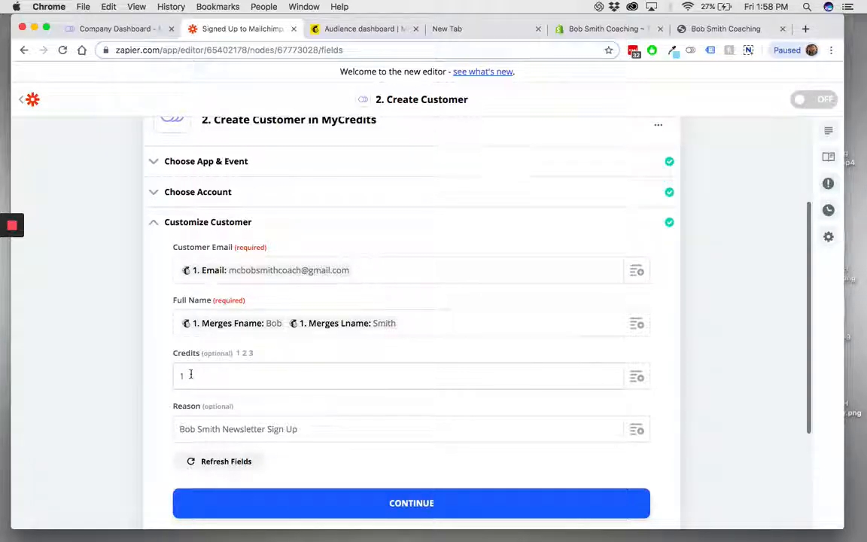
pyautogui.press('BackSpace')
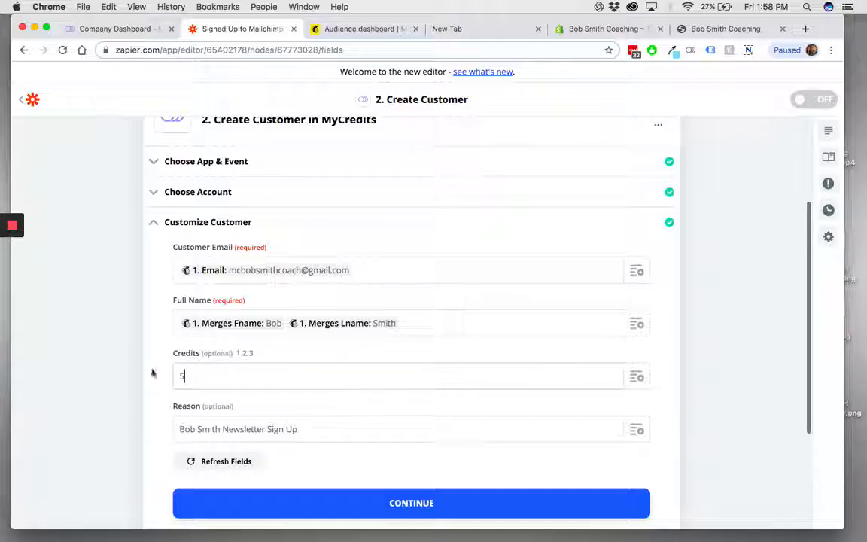
# Examine the text entered as the Reason for awarding the credits in the Create Customer action
pyautogui.scroll(-3, 146, 373)
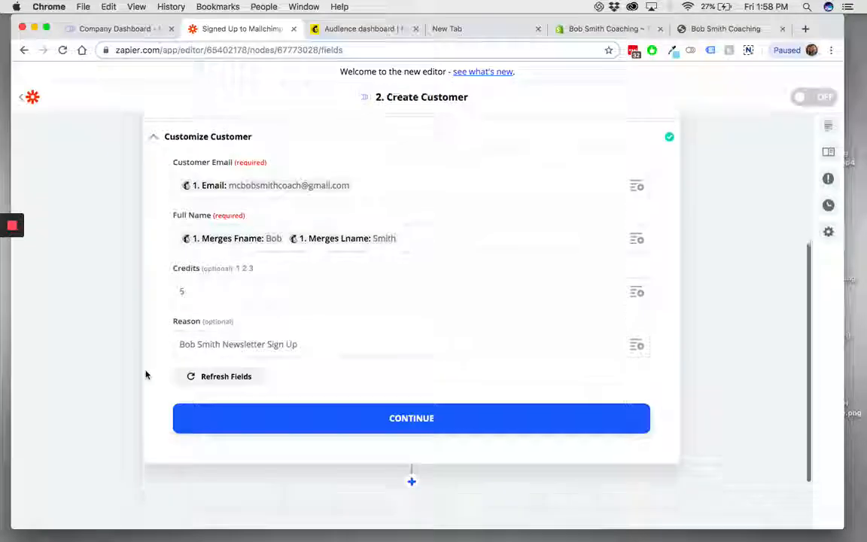
pyautogui.click(220, 340)
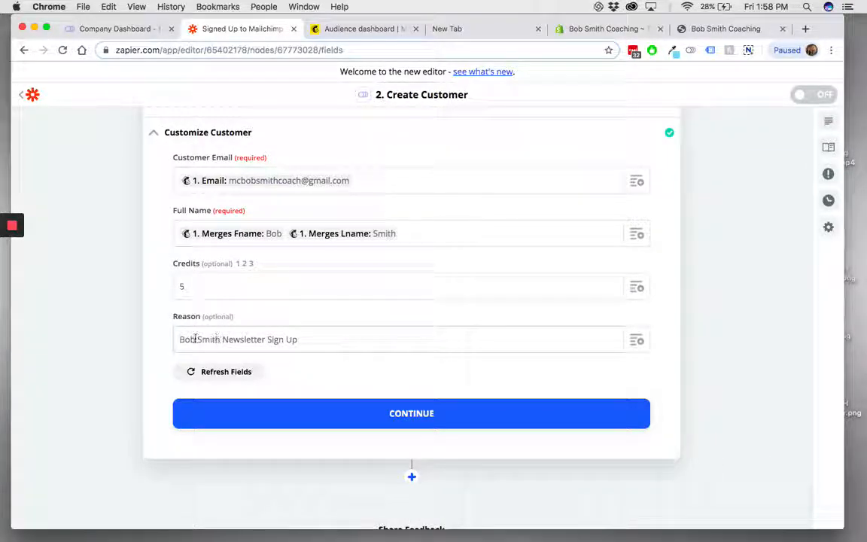
pyautogui.moveTo(179, 339); pyautogui.dragTo(348, 342)
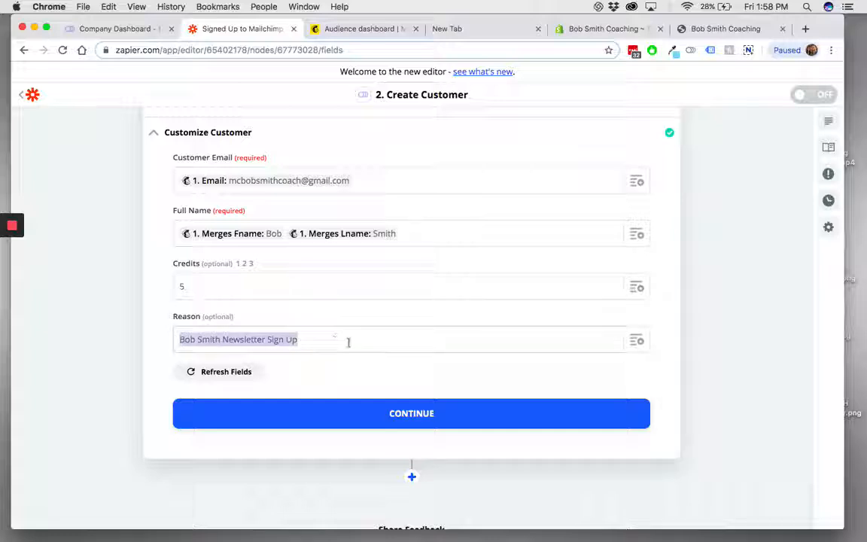
pyautogui.click(257, 341)
pyautogui.moveTo(180, 340); pyautogui.dragTo(315, 339)
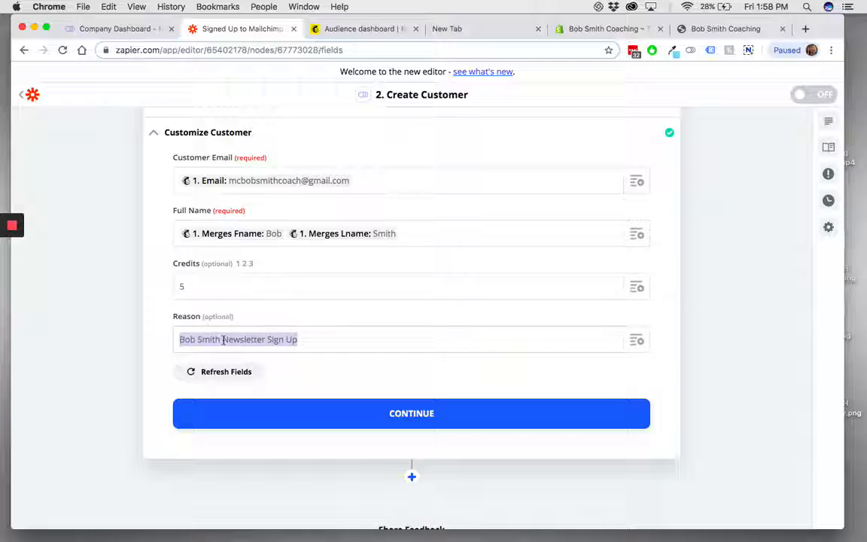
pyautogui.click(179, 339)
pyautogui.moveTo(180, 339); pyautogui.dragTo(315, 340)
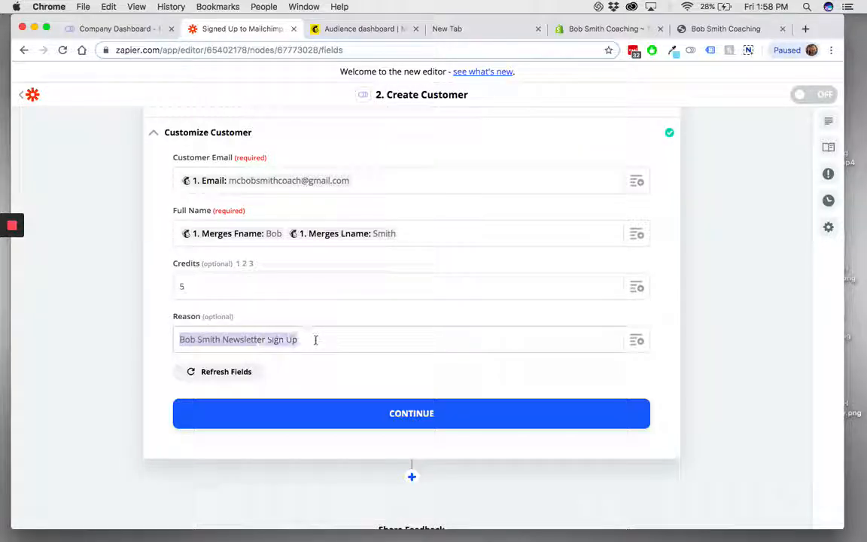
pyautogui.click(308, 339)
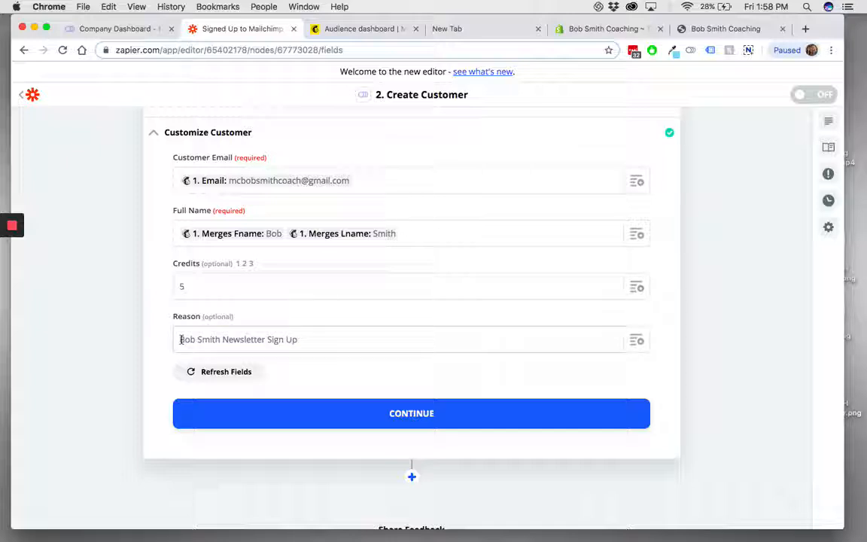
pyautogui.moveTo(179, 339); pyautogui.dragTo(314, 338)
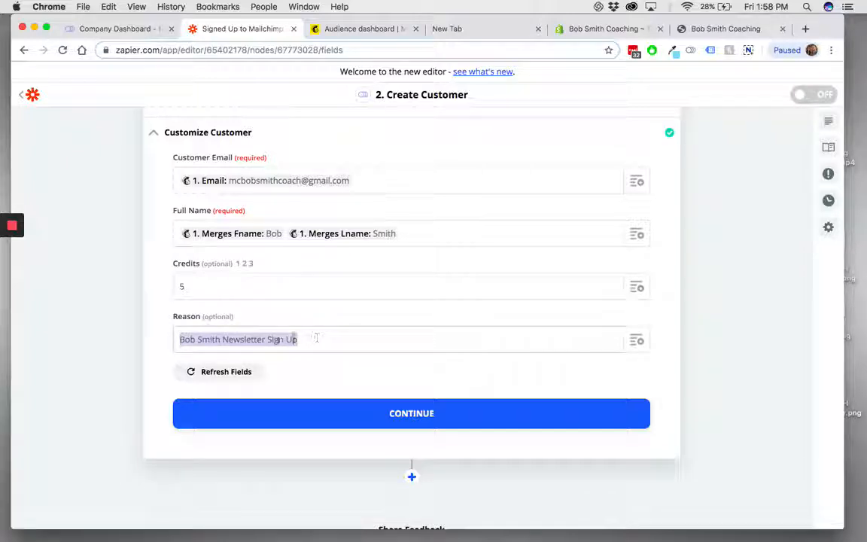
pyautogui.click(279, 339)
pyautogui.moveTo(180, 340); pyautogui.dragTo(371, 341)
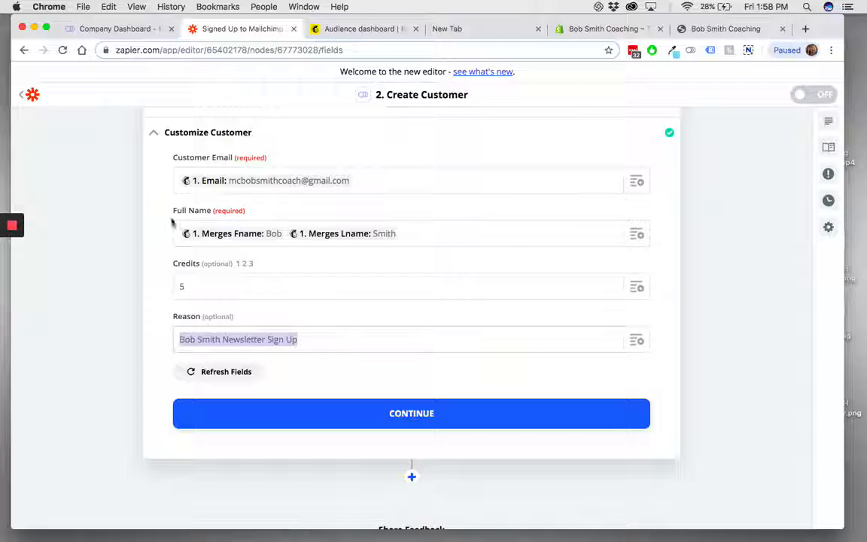
# Switch to the MyCredits dashboard and open the Users list to check the customers' credit balances
pyautogui.click(148, 29)
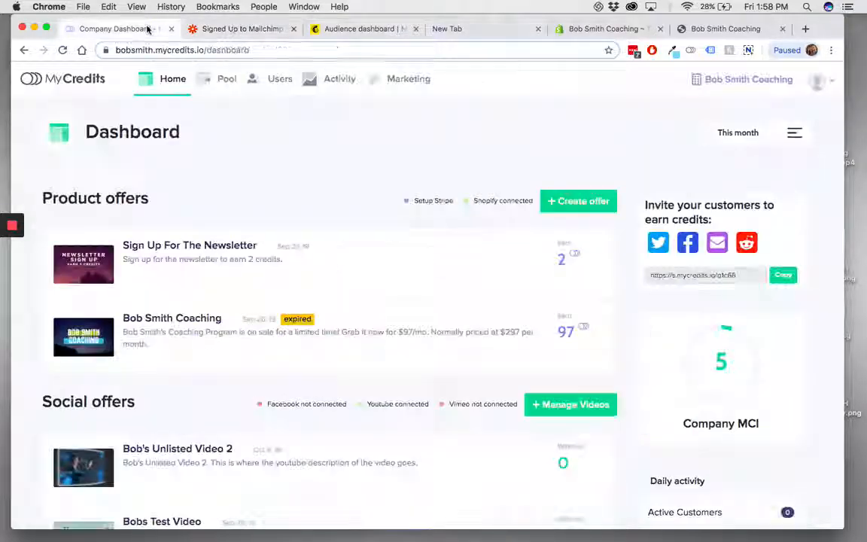
pyautogui.scroll(-2, 316, 182)
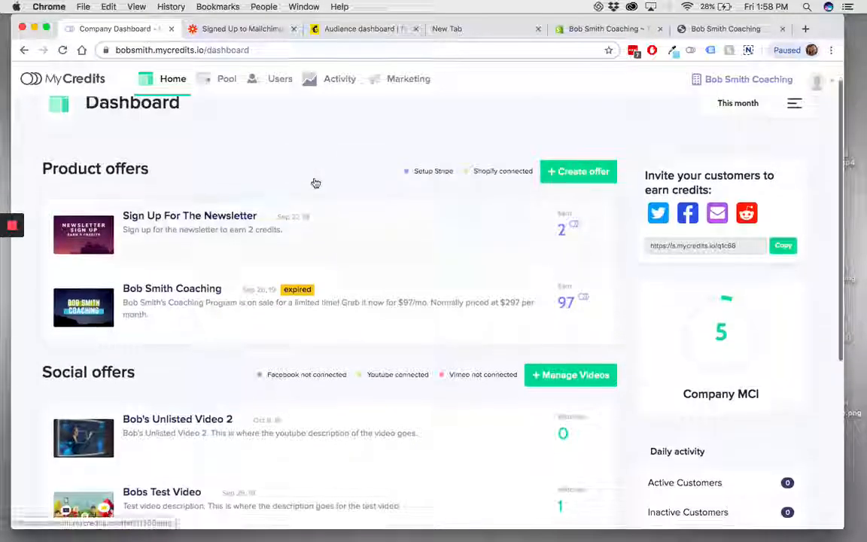
pyautogui.scroll(3, 315, 182)
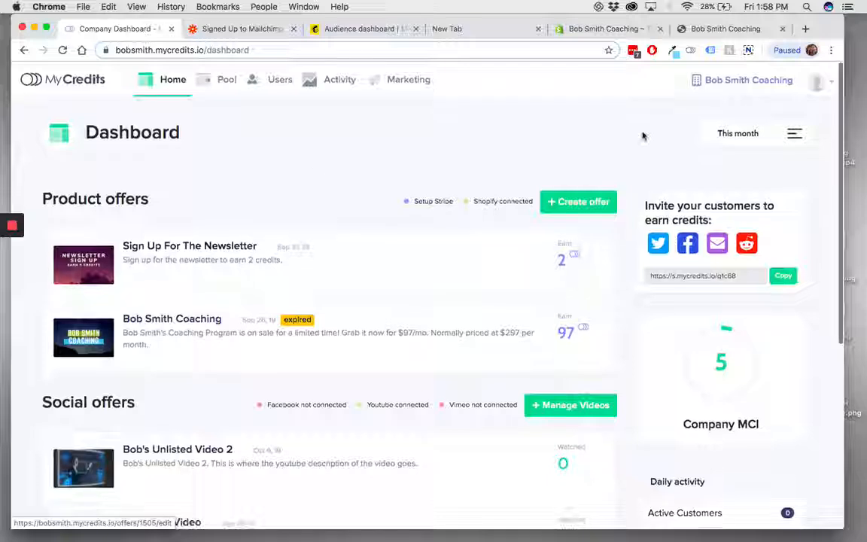
pyautogui.click(267, 86)
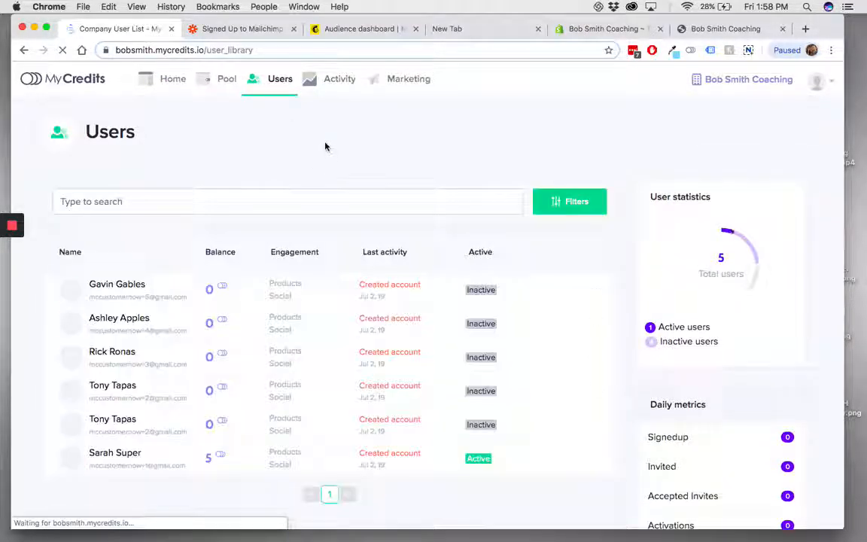
pyautogui.scroll(-2, 236, 283)
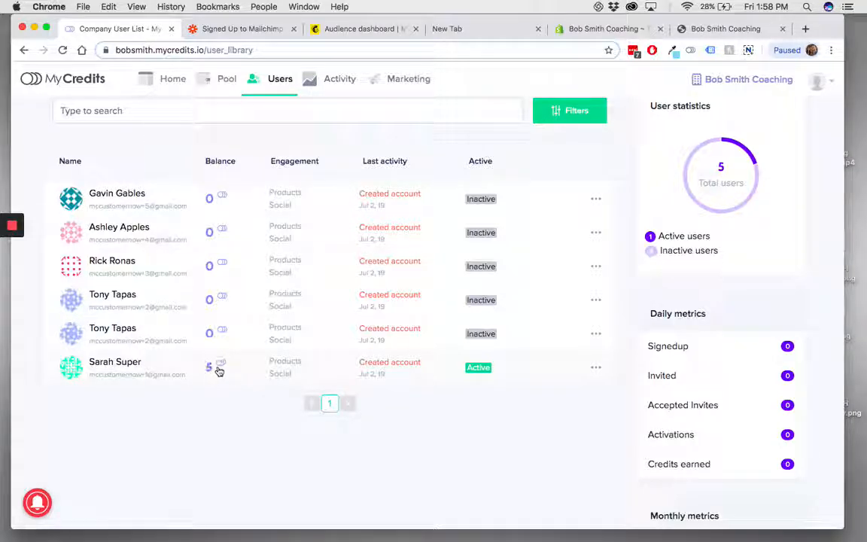
# Open the profile of the only active user and examine its user info, activity and watched videos
pyautogui.click(129, 367)
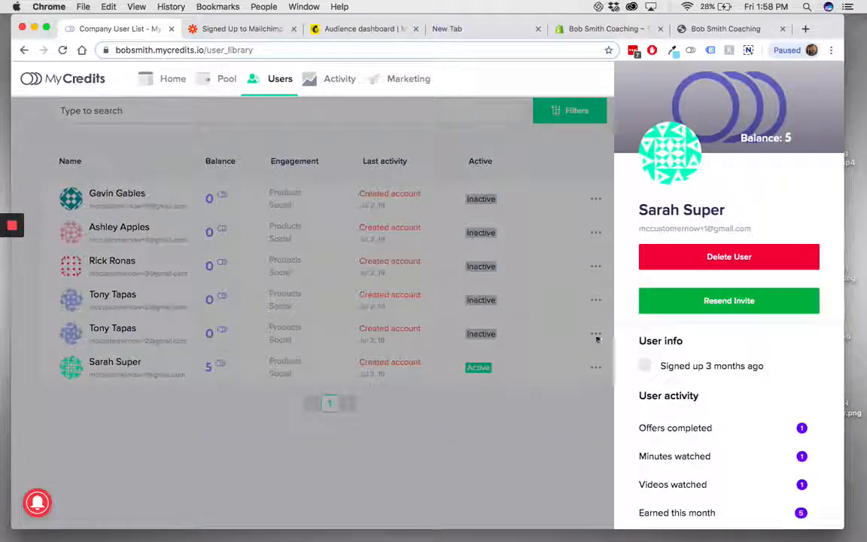
pyautogui.scroll(-3, 653, 380)
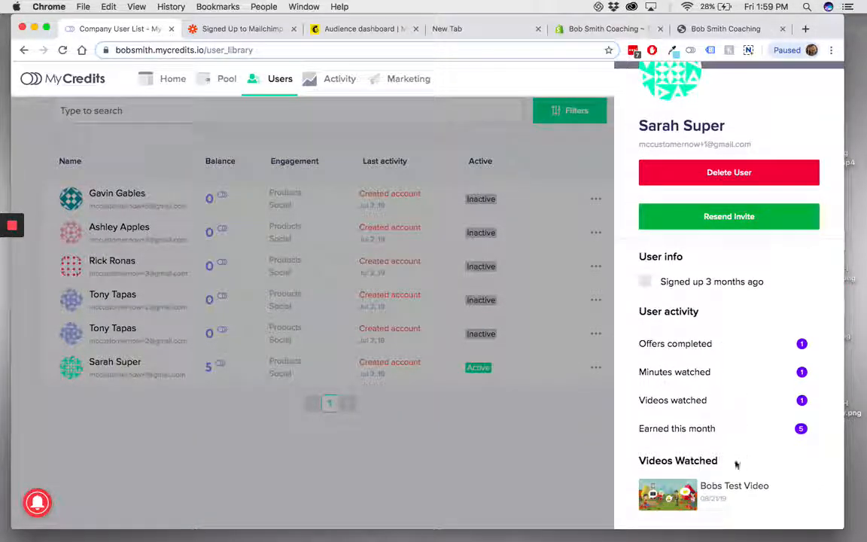
pyautogui.click(498, 441)
pyautogui.scroll(3, 328, 113)
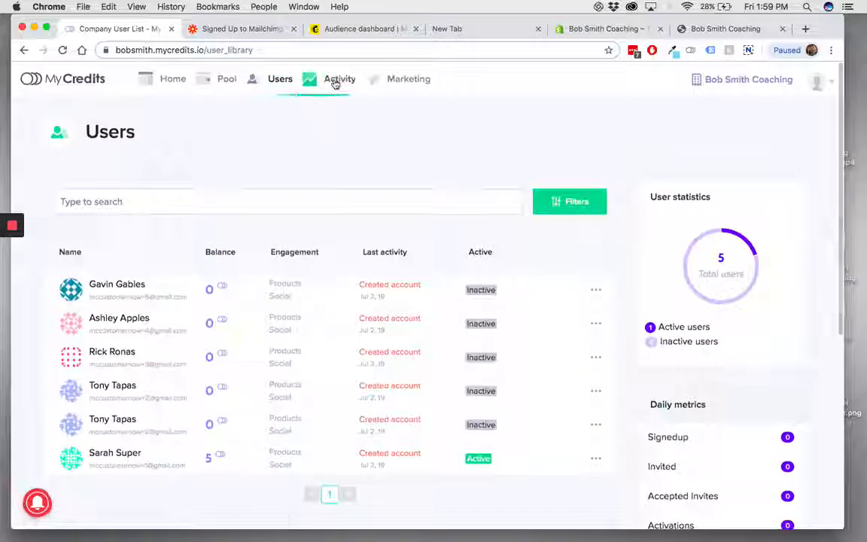
# Open the MyCredits Activity page and examine the earnings statistics and the per-user activity entries
pyautogui.click(335, 84)
pyautogui.scroll(-10, 373, 225)
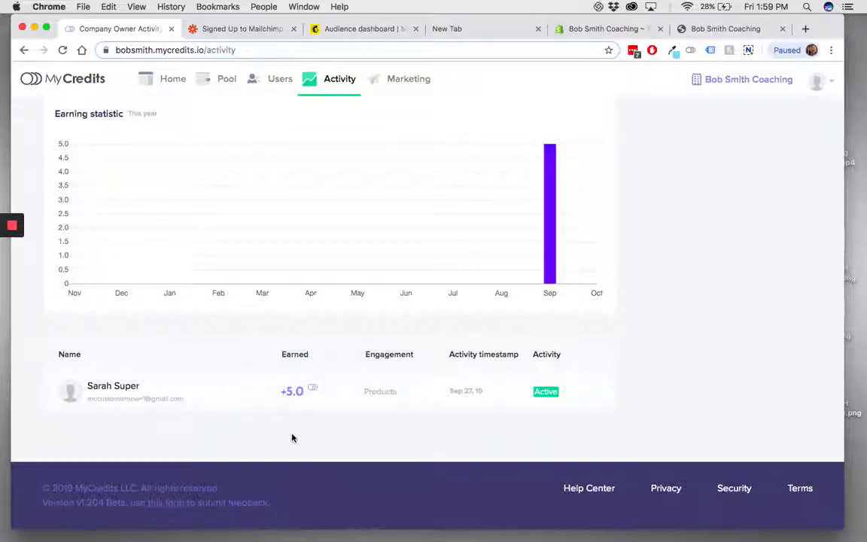
pyautogui.scroll(10, 292, 438)
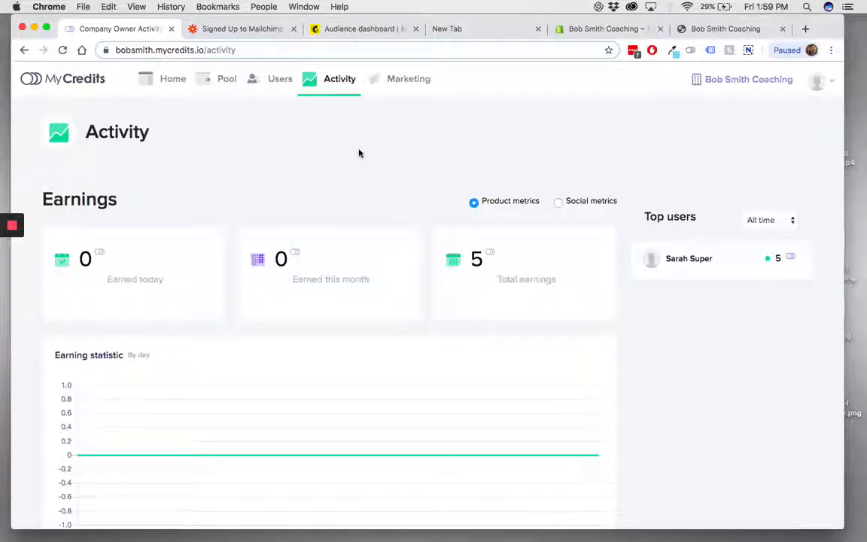
# Switch back to the Zapier editor and review the field settings of the Create Customer action
pyautogui.click(246, 30)
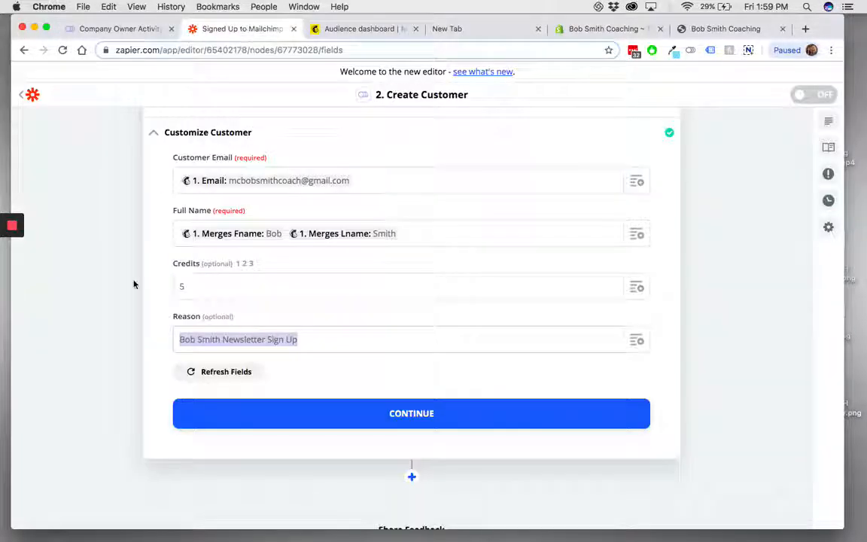
pyautogui.scroll(-4, 125, 240)
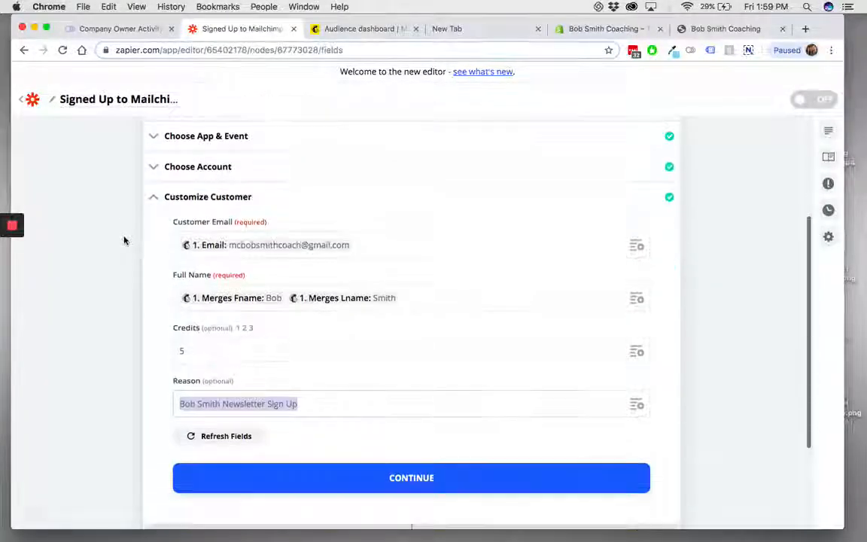
pyautogui.scroll(-3, 124, 240)
pyautogui.scroll(2, 125, 240)
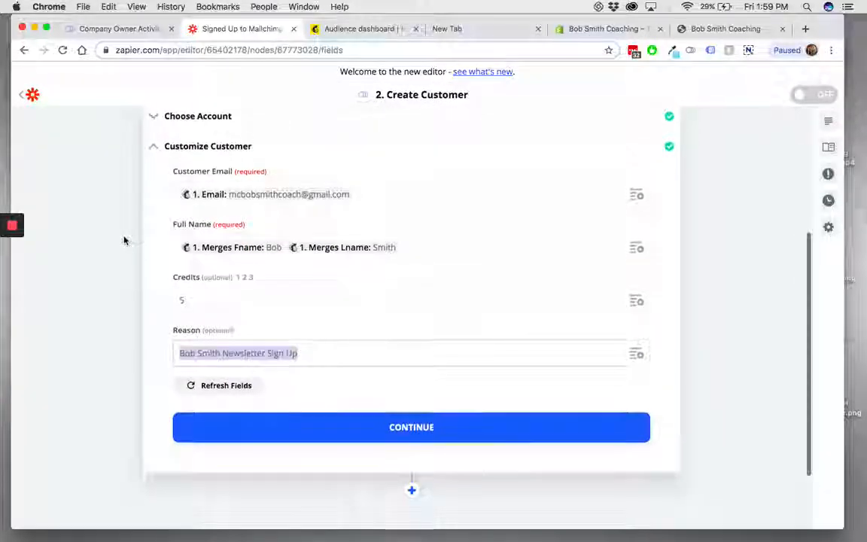
pyautogui.scroll(1, 124, 240)
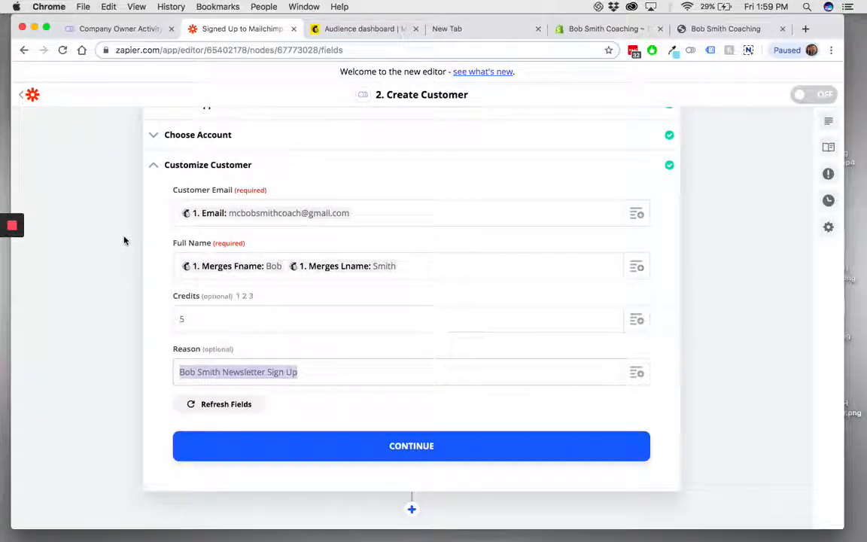